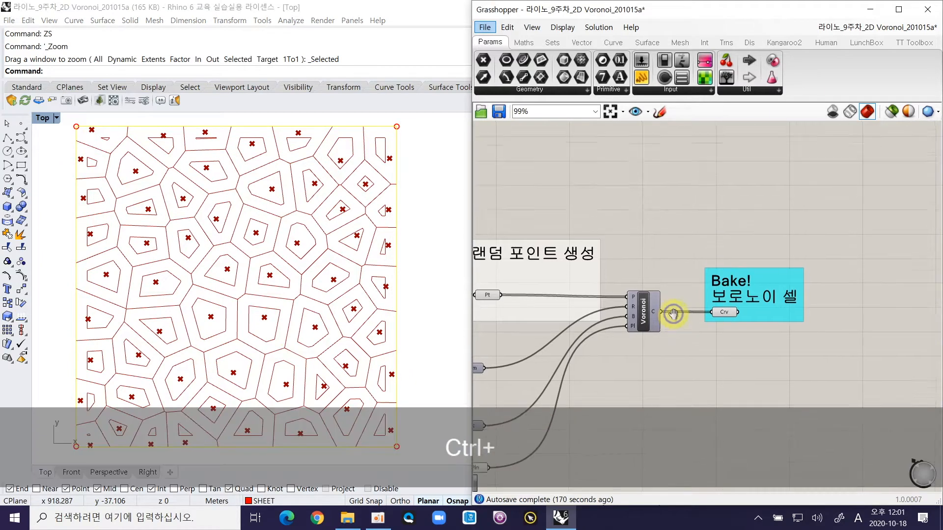
# In the "2D Voronoi+Random points+Offset" definition, set the random point seed to 46
pyautogui.scroll(-4, 712, 289)
pyautogui.moveTo(645, 382); pyautogui.dragTo(737, 218, button='right')
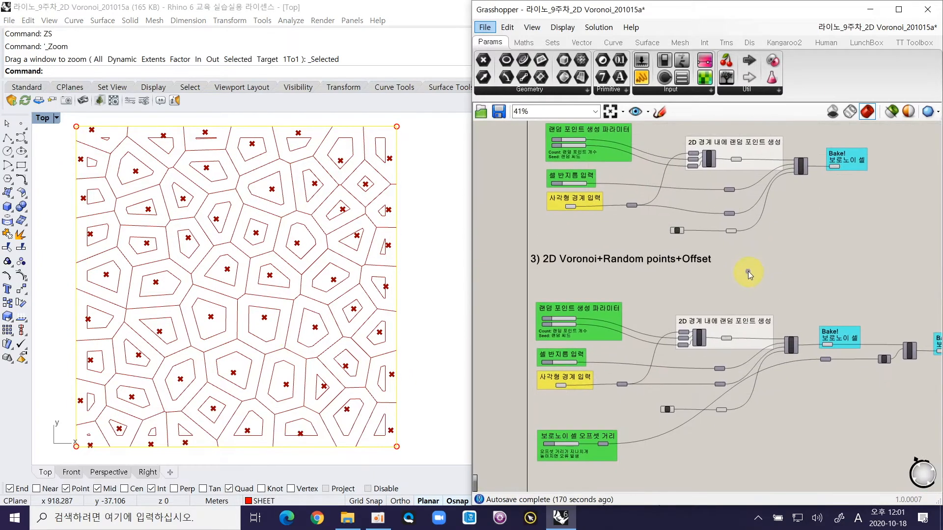
pyautogui.scroll(2, 632, 353)
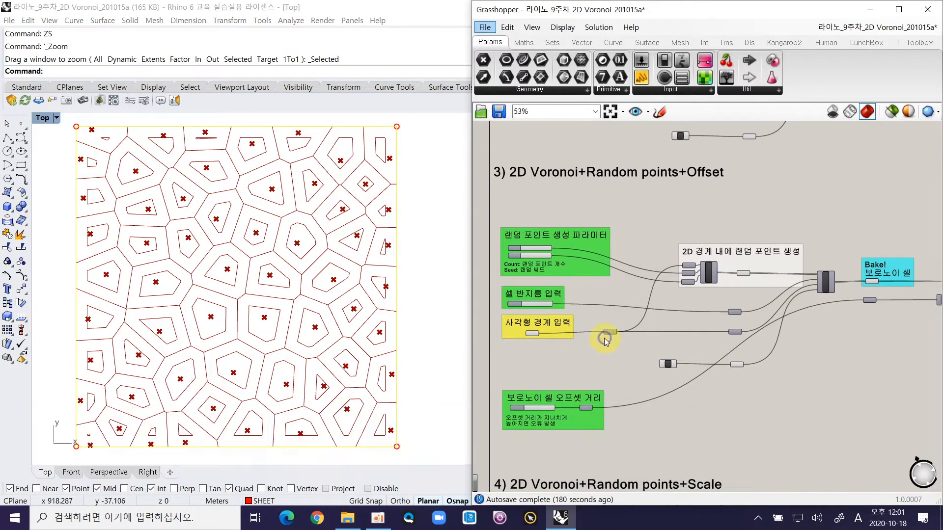
pyautogui.keyDown('ctrl'); pyautogui.scroll(1, 584, 336); pyautogui.keyUp('ctrl')
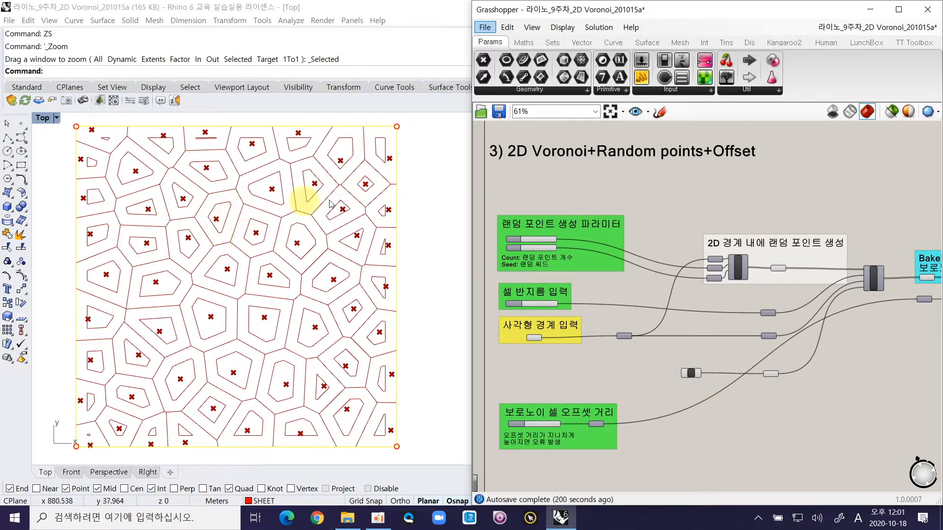
pyautogui.moveTo(683, 295); pyautogui.dragTo(692, 275, button='right')
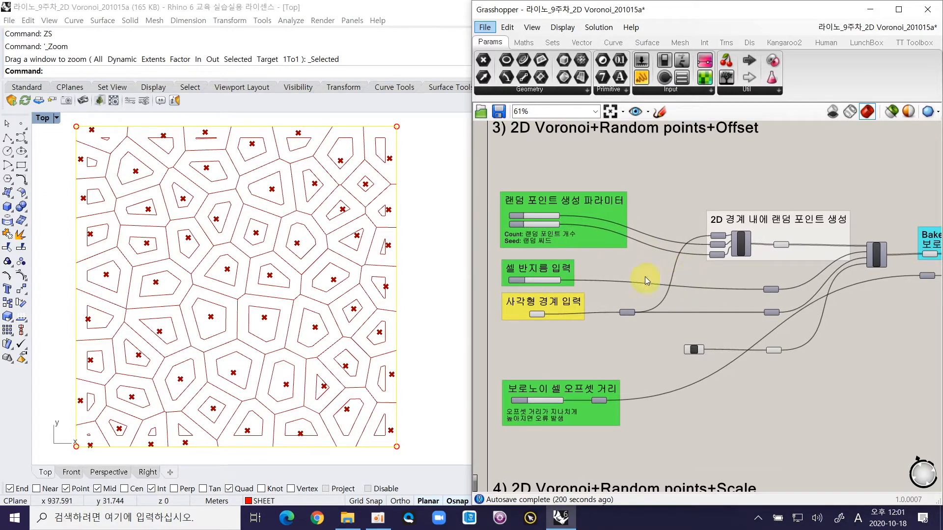
pyautogui.keyDown('ctrl'); pyautogui.moveTo(538, 249); pyautogui.dragTo(575, 195, button='right'); pyautogui.keyUp('ctrl')
pyautogui.moveTo(575, 195)
pyautogui.mouseDown()
pyautogui.moveTo(559, 196)
pyautogui.moveTo(574, 195)
pyautogui.moveTo(568, 208)
pyautogui.mouseUp()
pyautogui.scroll(-3, 568, 245)
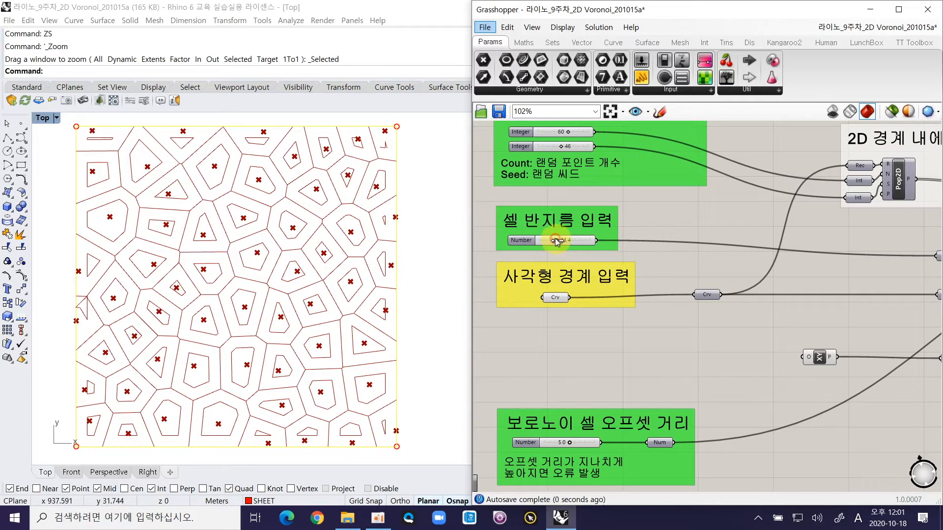
# Try a cell radius of 9.0, raise it to 28.6, and select the rectangular boundary curve parameter
pyautogui.moveTo(547, 238); pyautogui.dragTo(543, 236)
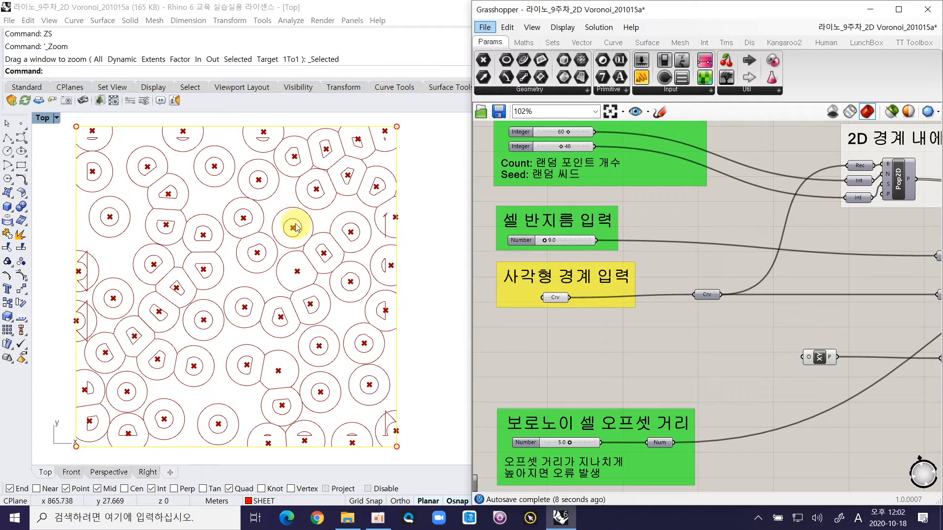
pyautogui.moveTo(546, 240); pyautogui.dragTo(550, 241)
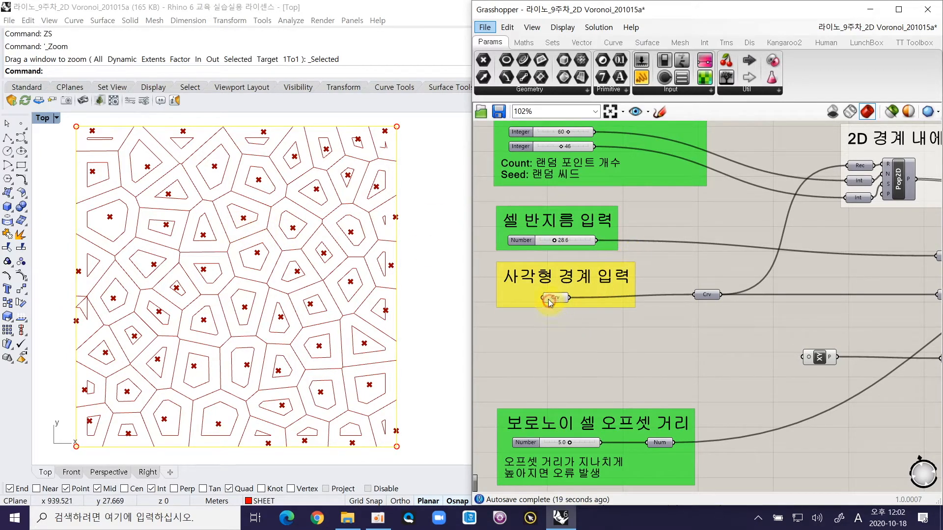
pyautogui.click(427, 297)
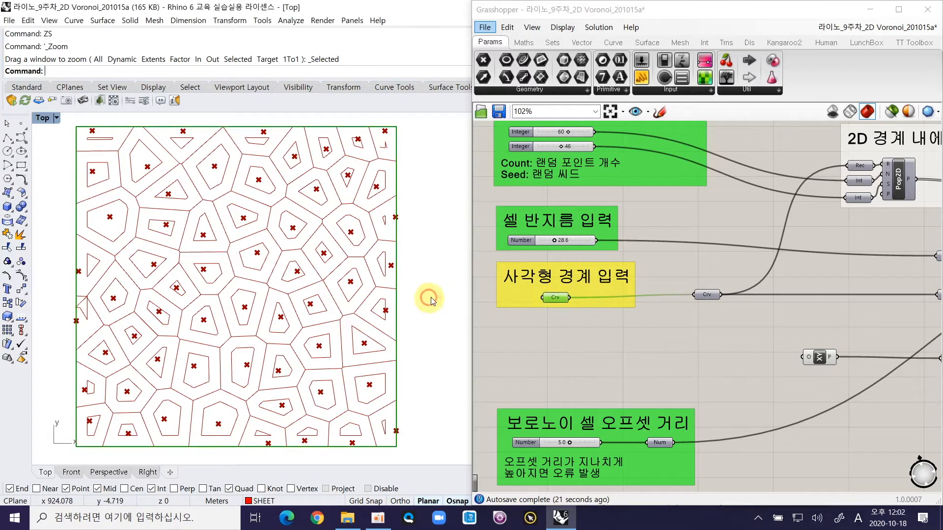
pyautogui.click(559, 300)
# Set the Voronoi cell offset distance to 1.0 and inspect the spacing between the cell outlines up close
pyautogui.scroll(2, 552, 334)
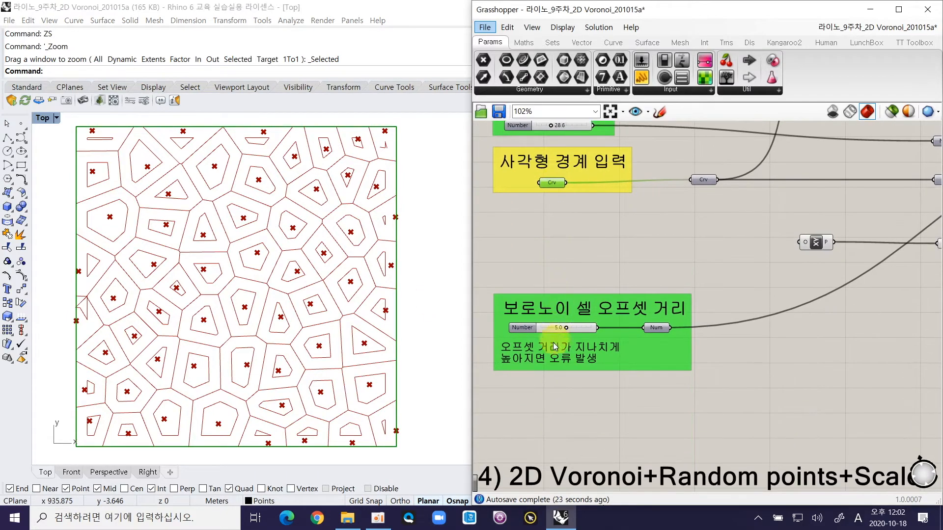
pyautogui.scroll(2, 530, 327)
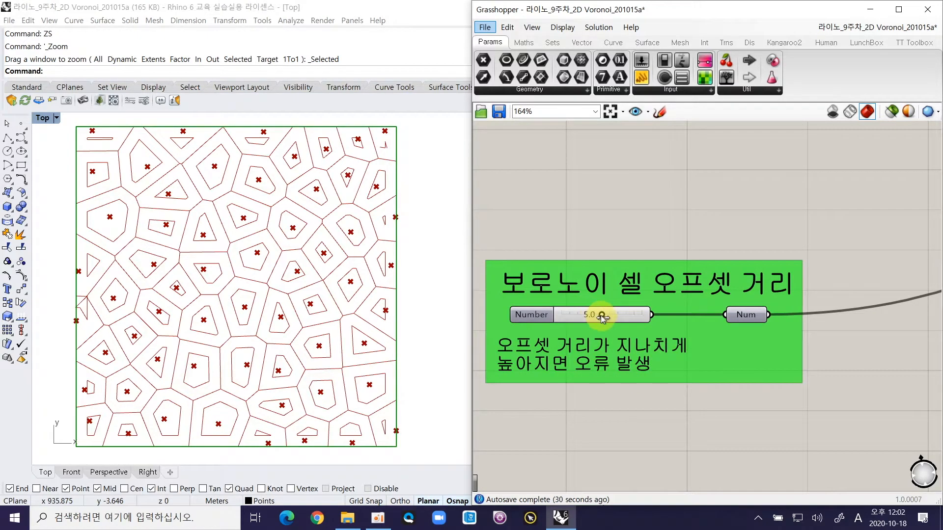
pyautogui.moveTo(601, 315); pyautogui.dragTo(571, 315)
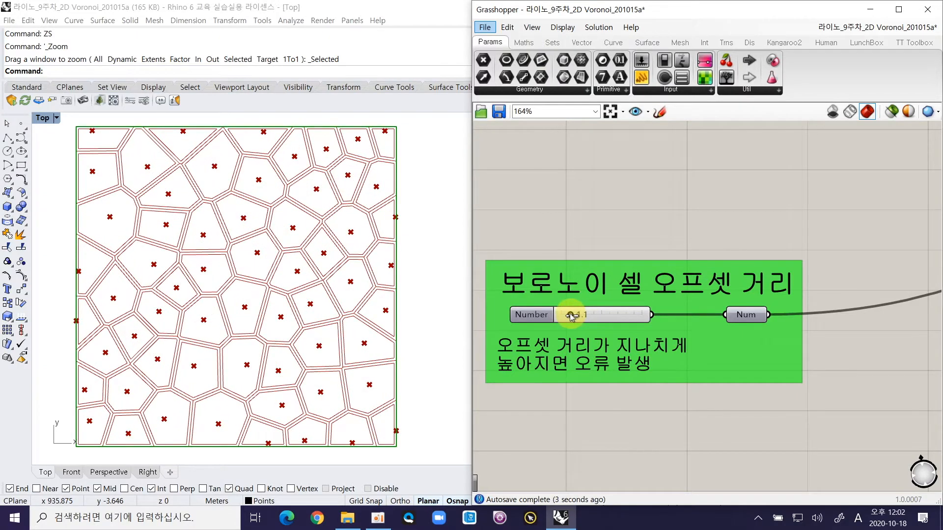
pyautogui.moveTo(570, 315); pyautogui.dragTo(569, 315)
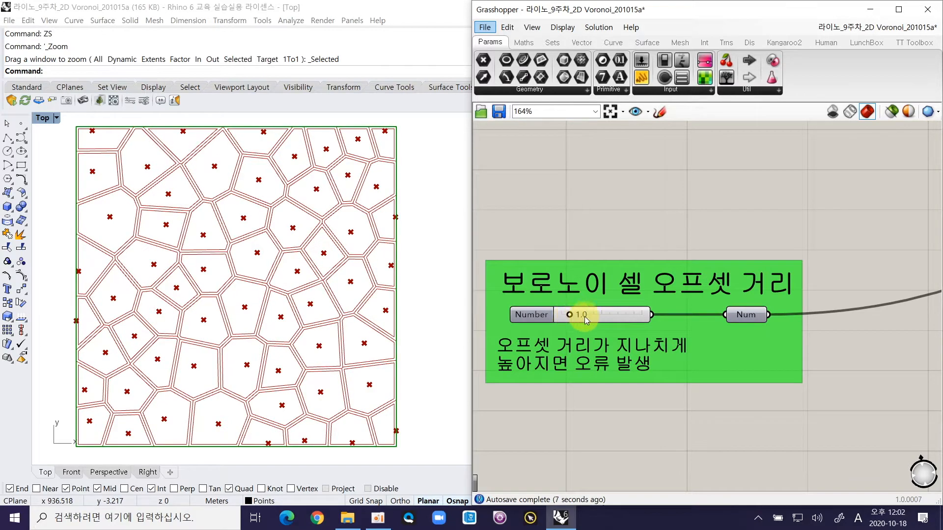
pyautogui.keyDown('ctrl'); pyautogui.moveTo(288, 244); pyautogui.dragTo(293, 178, button='right'); pyautogui.keyUp('ctrl')
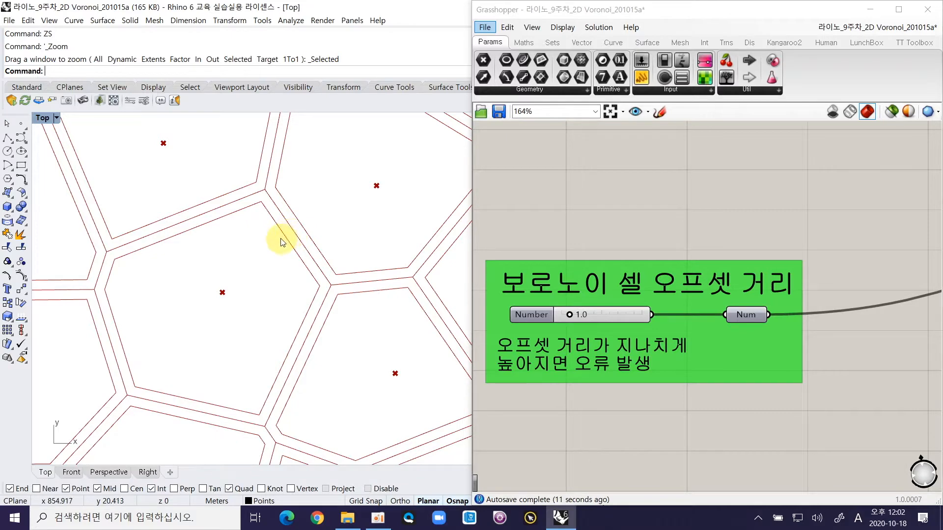
pyautogui.keyDown('ctrl'); pyautogui.moveTo(584, 214); pyautogui.dragTo(595, 236, button='right'); pyautogui.keyUp('ctrl')
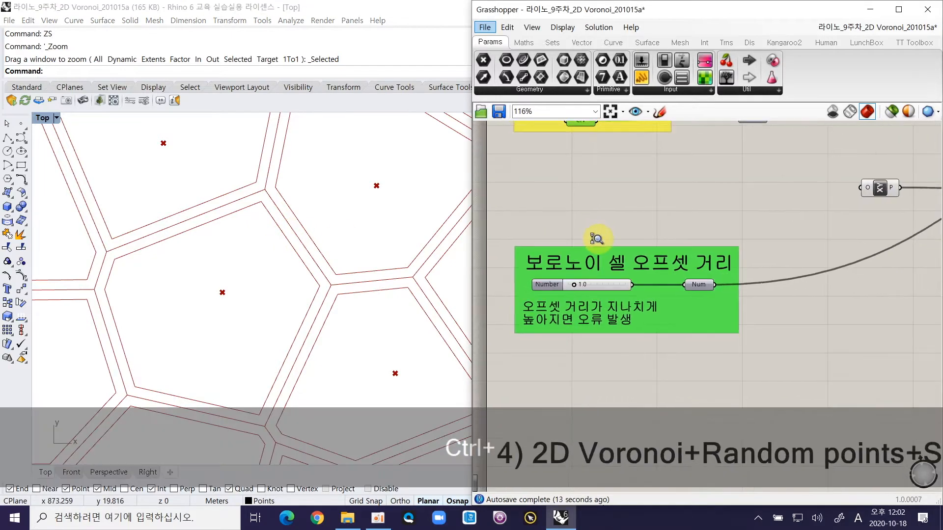
pyautogui.keyDown('ctrl'); pyautogui.moveTo(273, 280); pyautogui.dragTo(294, 326, button='right'); pyautogui.keyUp('ctrl')
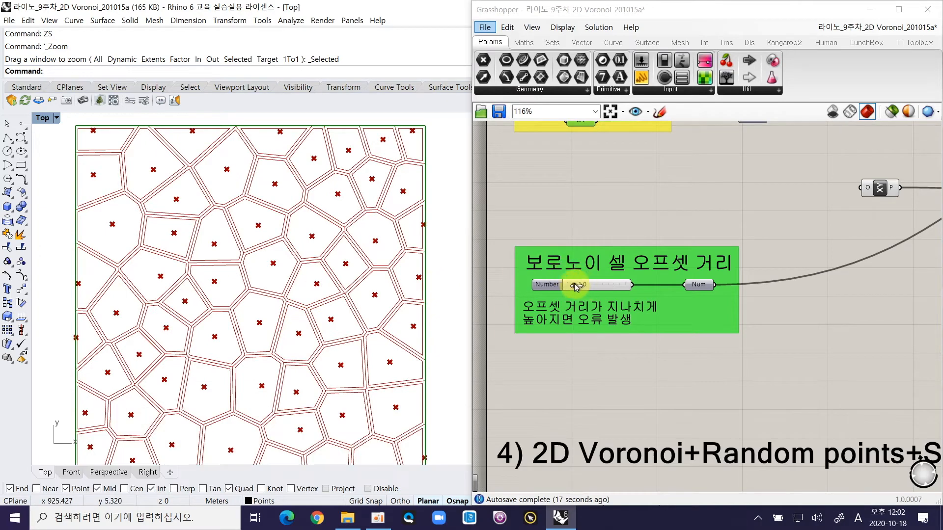
# Set the Voronoi cell offset distance to 5.0 and inspect the inner cell outlines near the boundary
pyautogui.click(575, 286)
pyautogui.moveTo(575, 287); pyautogui.dragTo(597, 285)
pyautogui.moveTo(255, 371)
pyautogui.mouseDown(button='right')
pyautogui.moveTo(259, 343)
pyautogui.moveTo(266, 364)
pyautogui.moveTo(255, 356)
pyautogui.mouseUp(button='right')
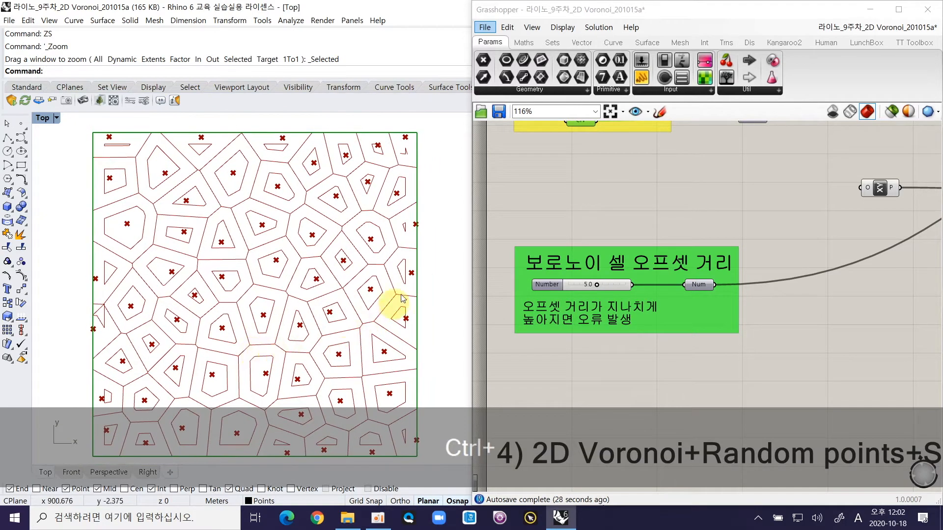
pyautogui.keyDown('ctrl'); pyautogui.moveTo(387, 278); pyautogui.dragTo(396, 255, button='right'); pyautogui.keyUp('ctrl')
pyautogui.keyDown('ctrl'); pyautogui.moveTo(346, 281); pyautogui.dragTo(364, 311, button='right'); pyautogui.keyUp('ctrl')
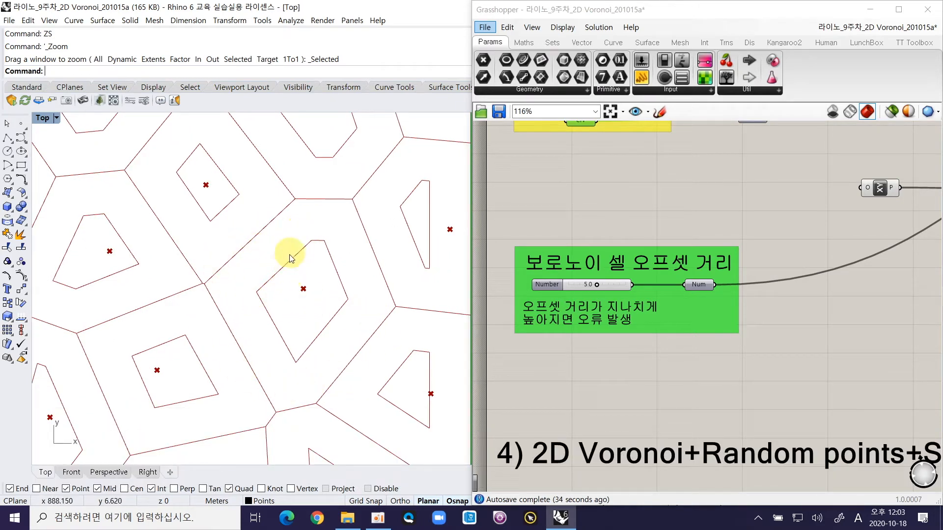
# Try cell offset distances of 6.4 and 1.8 to compare how the inner outlines change
pyautogui.moveTo(597, 285); pyautogui.dragTo(605, 284)
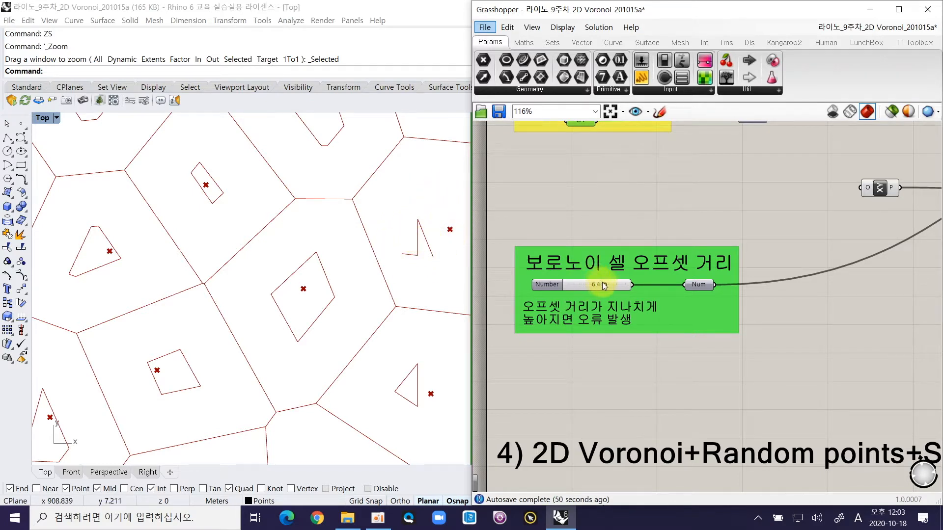
pyautogui.moveTo(607, 287); pyautogui.dragTo(578, 285)
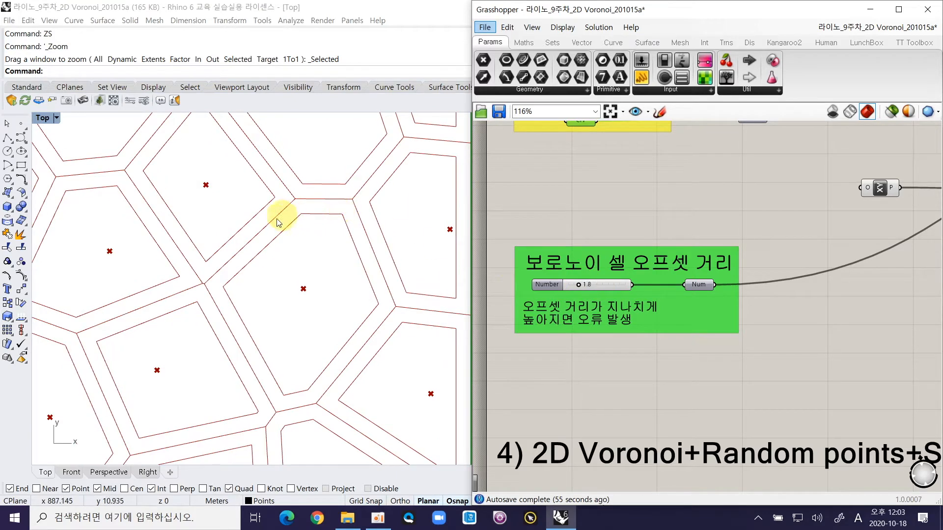
pyautogui.click(332, 199)
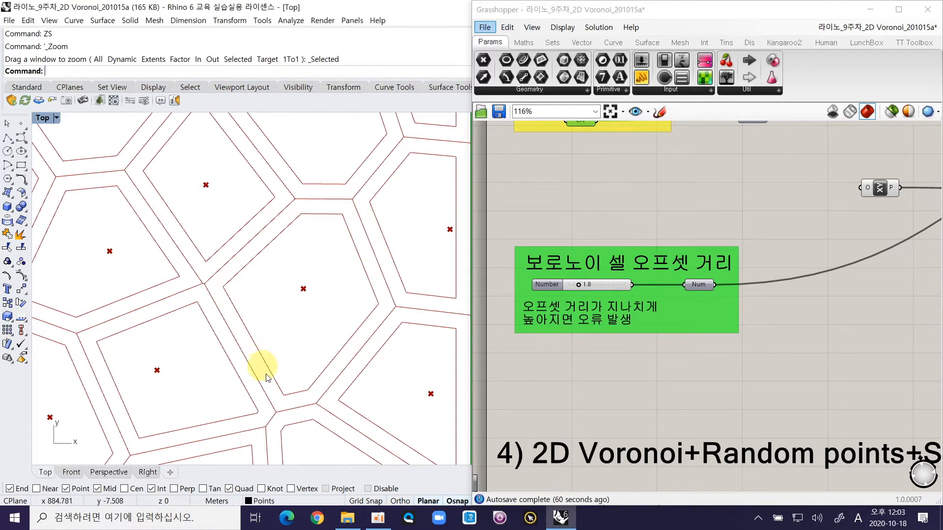
# Test a cell offset distance of 6.7, then reduce it to 3.4
pyautogui.moveTo(579, 285); pyautogui.dragTo(609, 282)
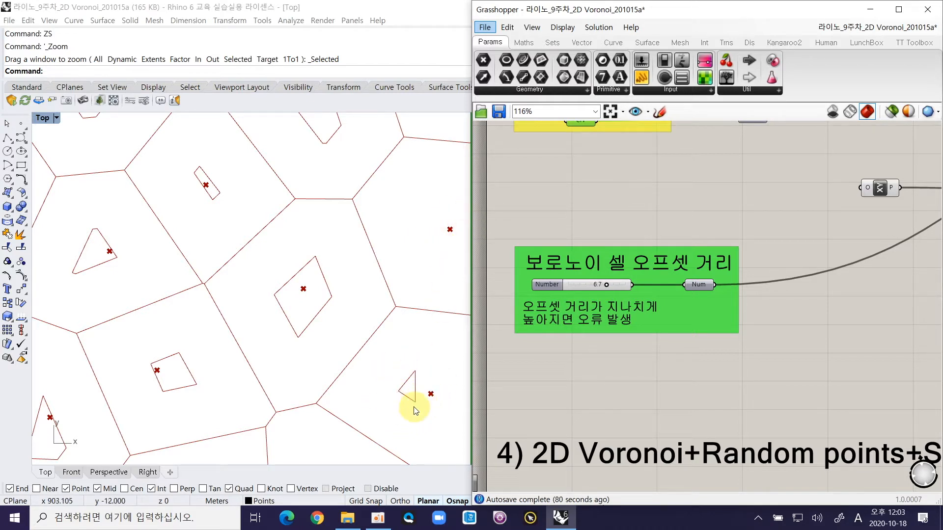
pyautogui.moveTo(605, 284); pyautogui.dragTo(603, 283)
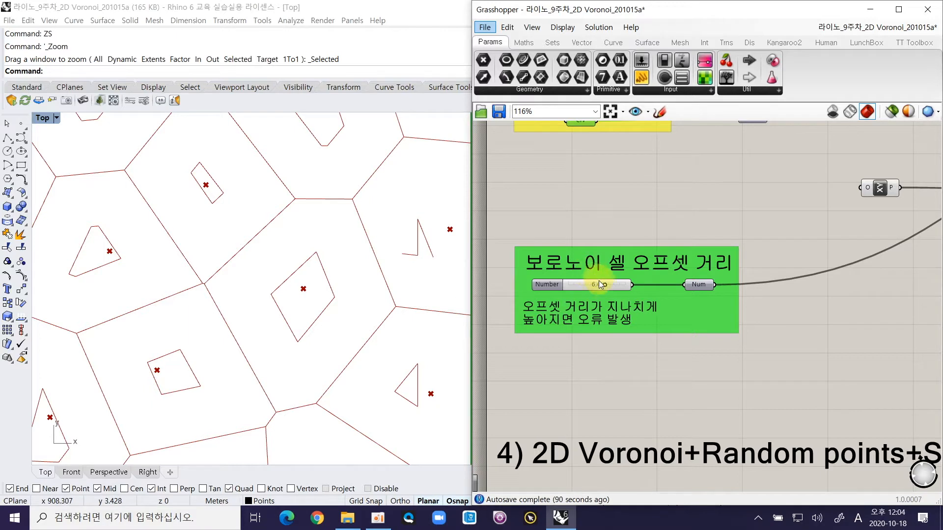
pyautogui.moveTo(607, 284); pyautogui.dragTo(587, 284)
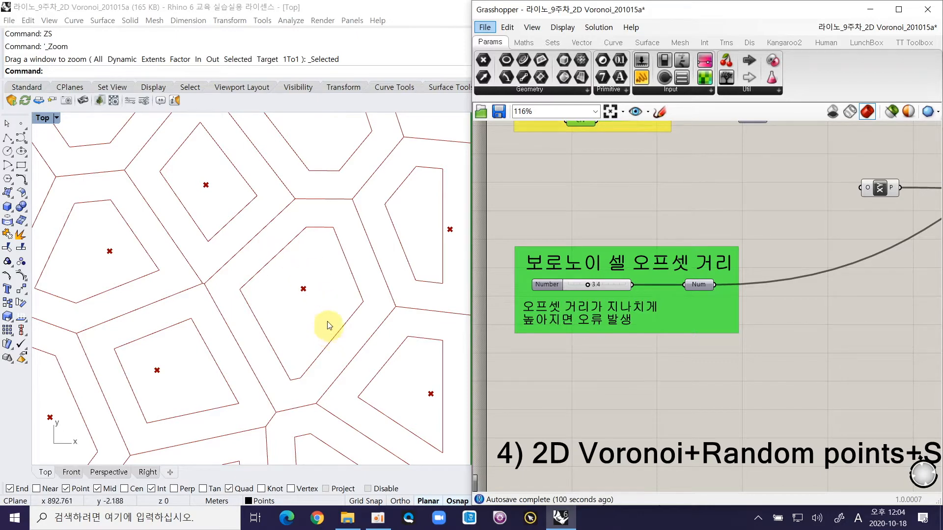
# Highlight the plain Voronoi cell curves output and view the complete pattern in the Rhino viewport
pyautogui.keyDown('ctrl'); pyautogui.moveTo(614, 261); pyautogui.dragTo(633, 289, button='right'); pyautogui.keyUp('ctrl')
pyautogui.moveTo(801, 255)
pyautogui.mouseDown(button='right')
pyautogui.moveTo(573, 379)
pyautogui.moveTo(627, 278)
pyautogui.mouseUp(button='right')
pyautogui.moveTo(739, 267)
pyautogui.mouseDown(button='right')
pyautogui.moveTo(640, 280)
pyautogui.moveTo(574, 237)
pyautogui.moveTo(599, 246)
pyautogui.mouseUp(button='right')
pyautogui.click(603, 245)
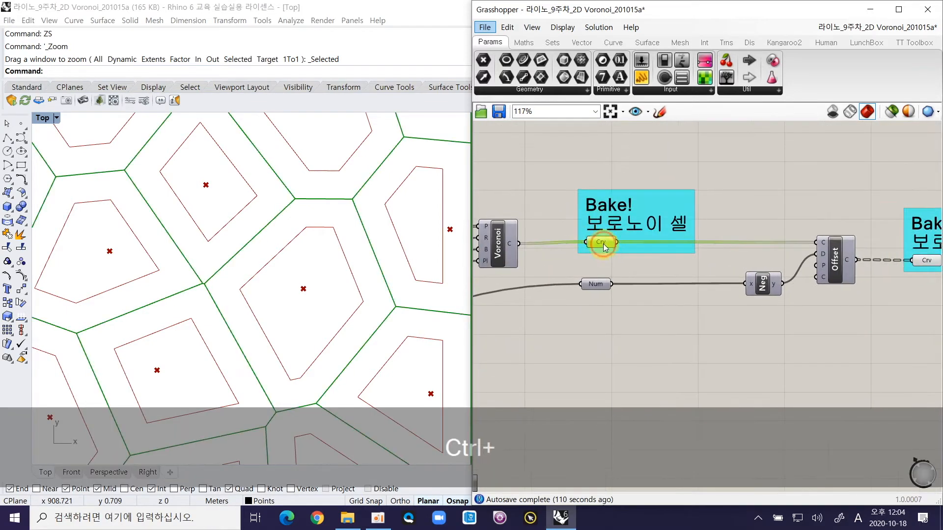
pyautogui.scroll(-8, 295, 319)
pyautogui.keyDown('ctrl'); pyautogui.moveTo(253, 321); pyautogui.dragTo(235, 300, button='right'); pyautogui.keyUp('ctrl')
pyautogui.click(675, 317)
# Bake the offset Voronoi cell curves onto the Default layer
pyautogui.moveTo(764, 274); pyautogui.dragTo(557, 273, button='right')
pyautogui.click(738, 265)
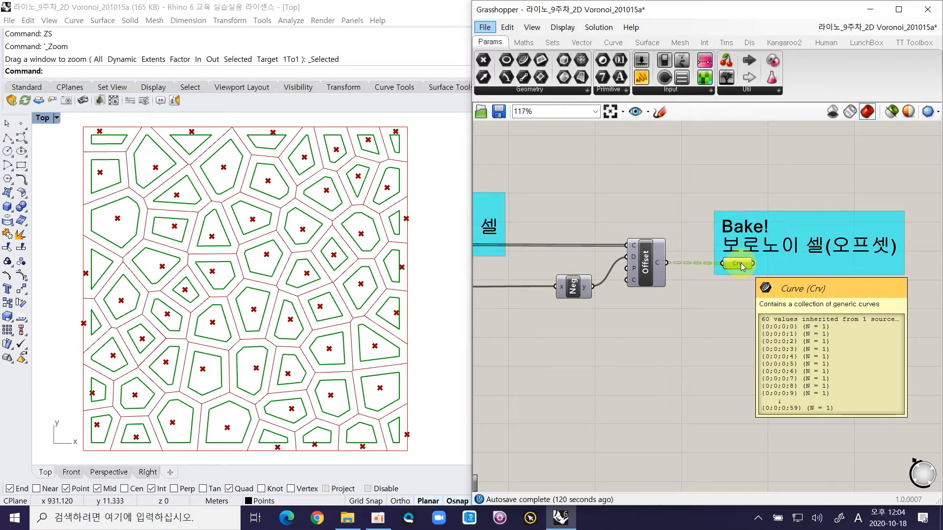
pyautogui.rightClick(741, 266)
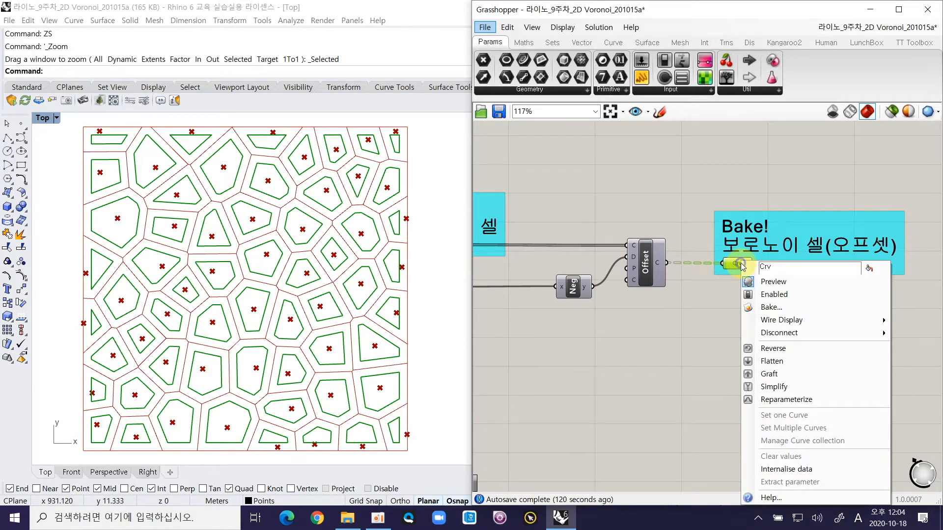
pyautogui.click(772, 311)
pyautogui.click(756, 233)
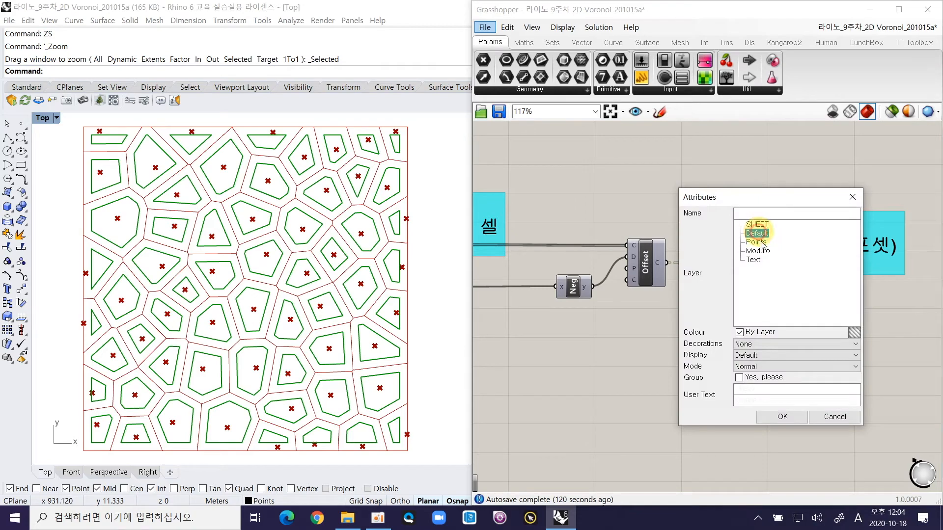
pyautogui.click(784, 417)
# Select the newly baked offset cells in Rhino and move them straight down into the empty square frame below
pyautogui.scroll(-5, 294, 255)
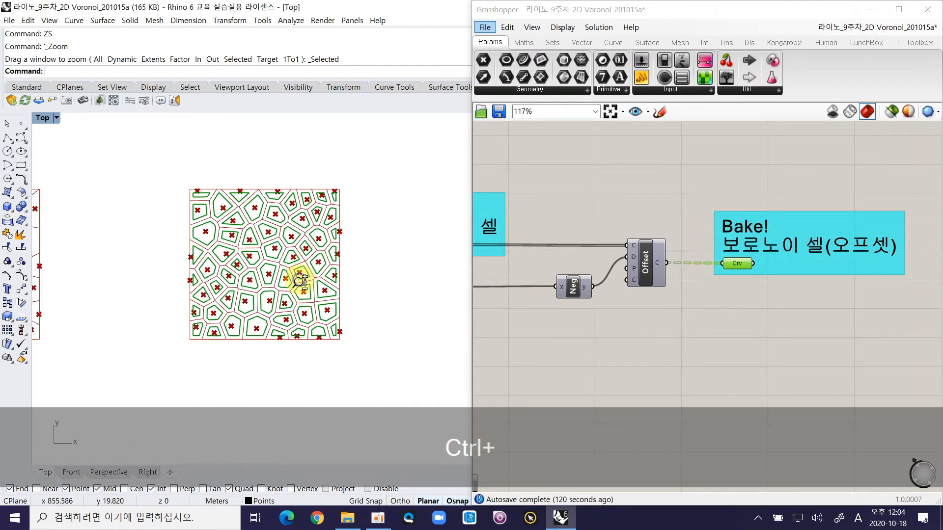
pyautogui.write('SLL')
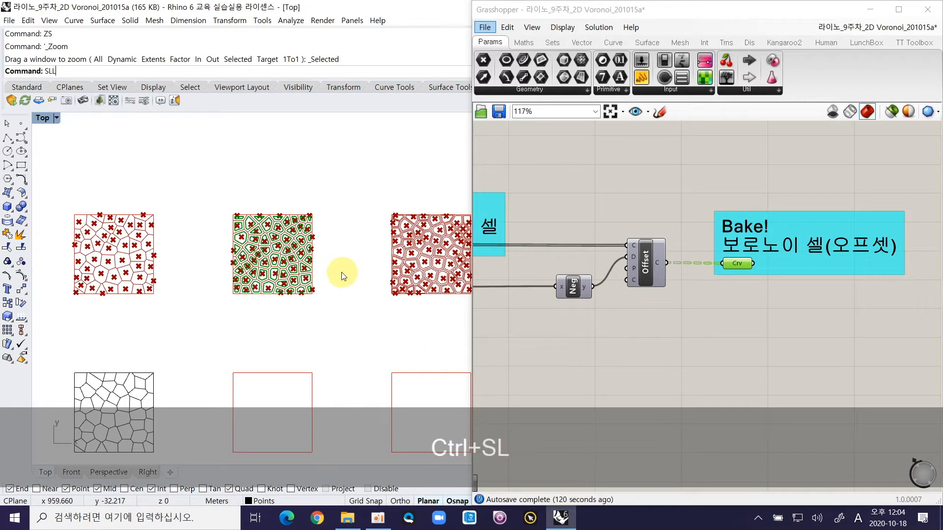
pyautogui.press('space')
pyautogui.write('m')
pyautogui.press('space')
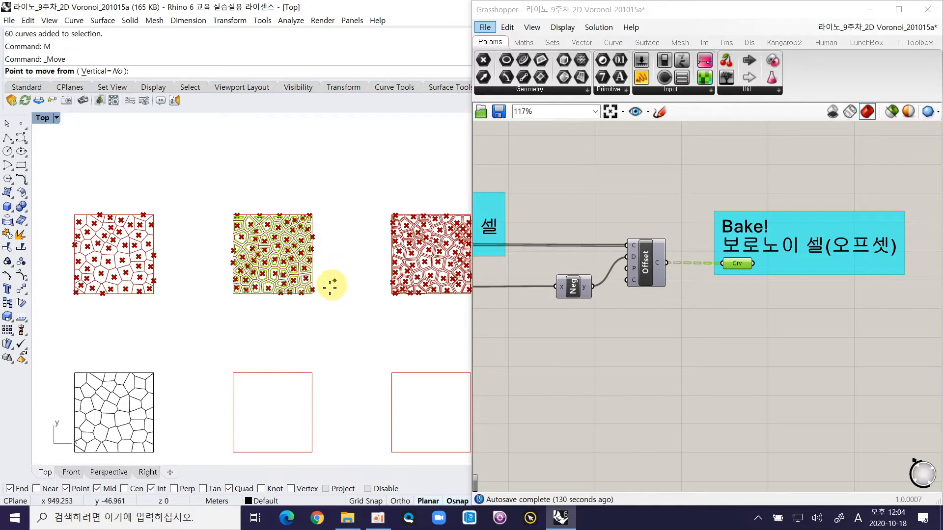
pyautogui.click(317, 298)
pyautogui.click(312, 452)
pyautogui.press('Escape')
# Zoom to the moved offset cells and their square frame to examine the baked pattern
pyautogui.moveTo(344, 425); pyautogui.dragTo(337, 345, button='right')
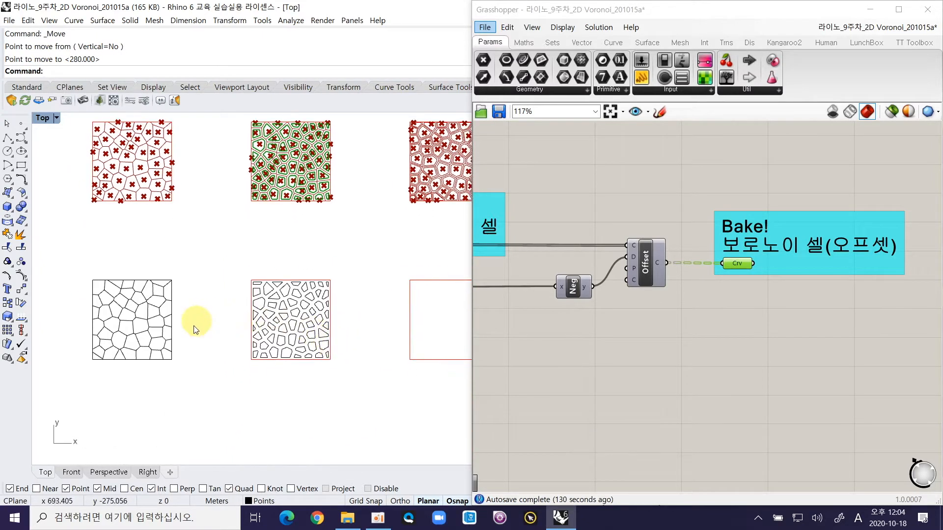
pyautogui.keyDown('ctrl'); pyautogui.moveTo(195, 355); pyautogui.dragTo(200, 320, button='right'); pyautogui.keyUp('ctrl')
pyautogui.moveTo(244, 210); pyautogui.dragTo(448, 410)
pyautogui.write('zs')
pyautogui.press('Return')
pyautogui.click(238, 385)
pyautogui.moveTo(307, 301); pyautogui.dragTo(187, 301, button='right')
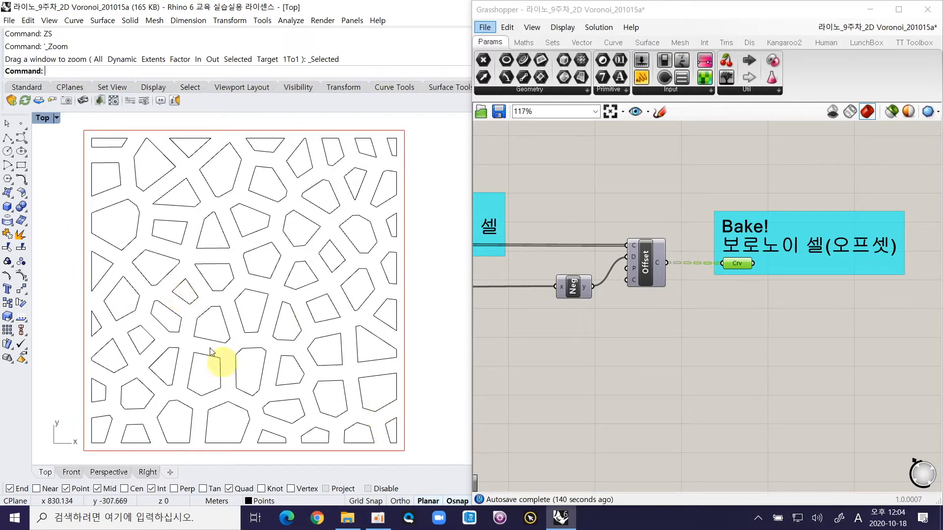
# Compare the baked plain Voronoi cells with the baked offset cells in the neighbouring frame
pyautogui.keyDown('ctrl'); pyautogui.moveTo(293, 306); pyautogui.dragTo(107, 232, button='right'); pyautogui.keyUp('ctrl')
pyautogui.moveTo(95, 208); pyautogui.dragTo(301, 367)
pyautogui.moveTo(301, 367); pyautogui.dragTo(231, 358, button='right')
pyautogui.click(218, 325)
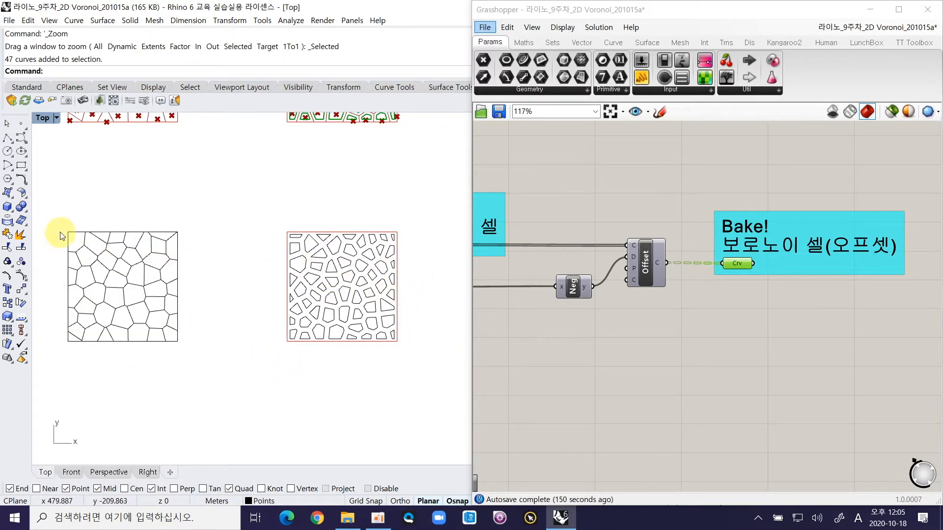
pyautogui.moveTo(246, 220); pyautogui.dragTo(418, 396)
pyautogui.write('ZS')
pyautogui.press('Return')
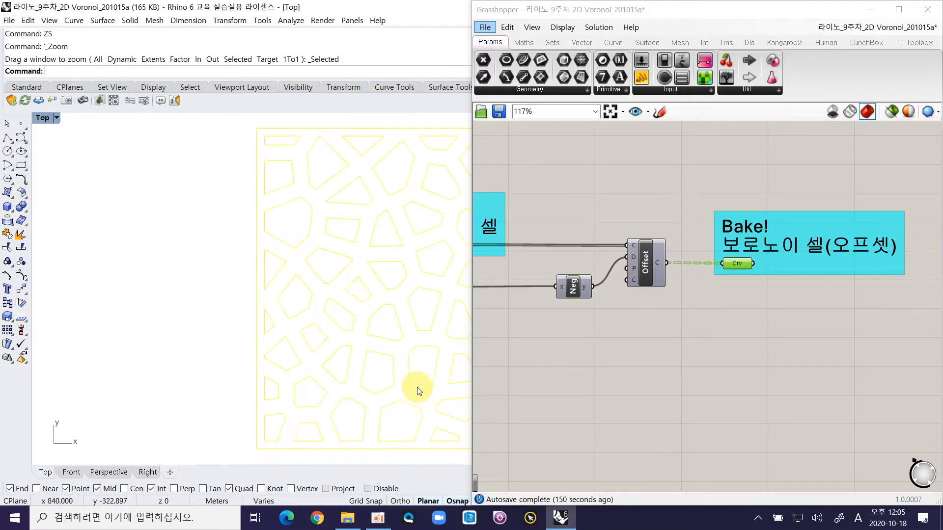
pyautogui.keyDown('ctrl'); pyautogui.moveTo(248, 280); pyautogui.dragTo(210, 311, button='right'); pyautogui.keyUp('ctrl')
pyautogui.click(333, 309)
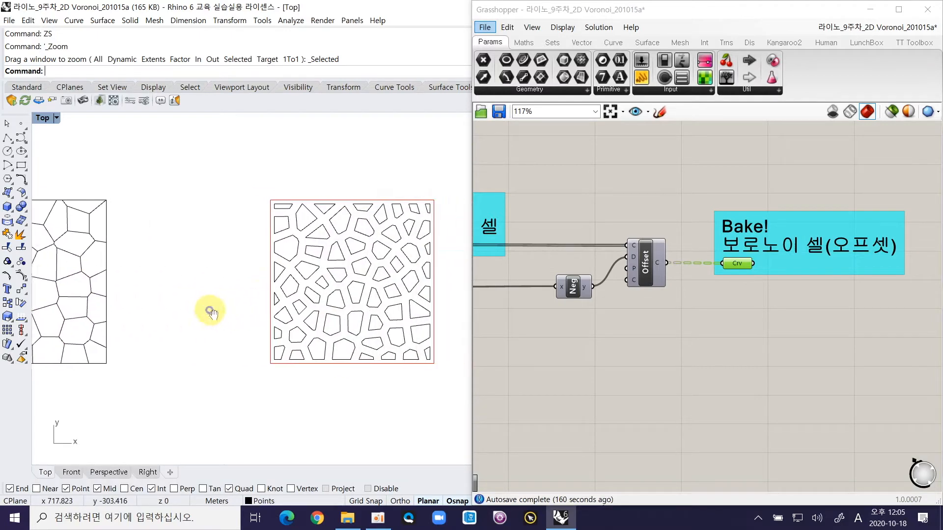
# Inspect the framed offset Voronoi cells up close, and look over the neighbouring upper and lower frames
pyautogui.moveTo(257, 190); pyautogui.dragTo(452, 416)
pyautogui.write('ZS')
pyautogui.press('Return')
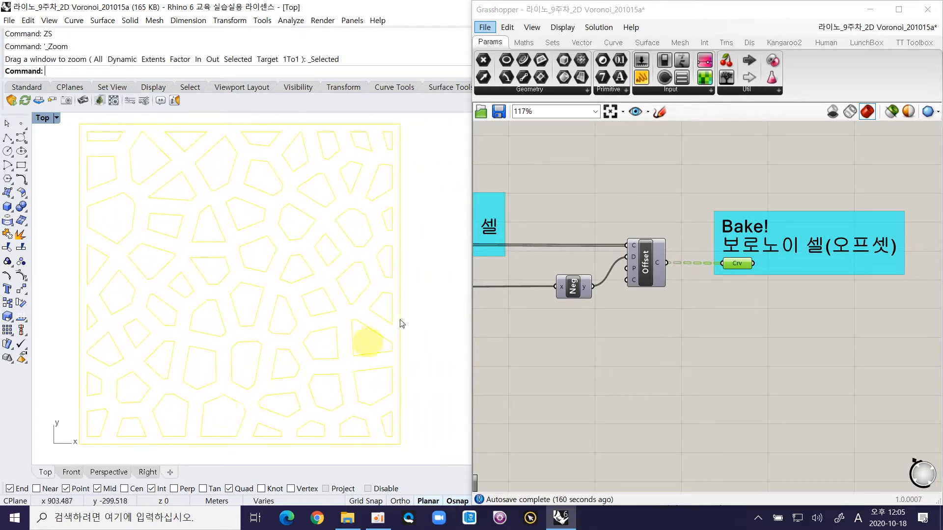
pyautogui.click(431, 301)
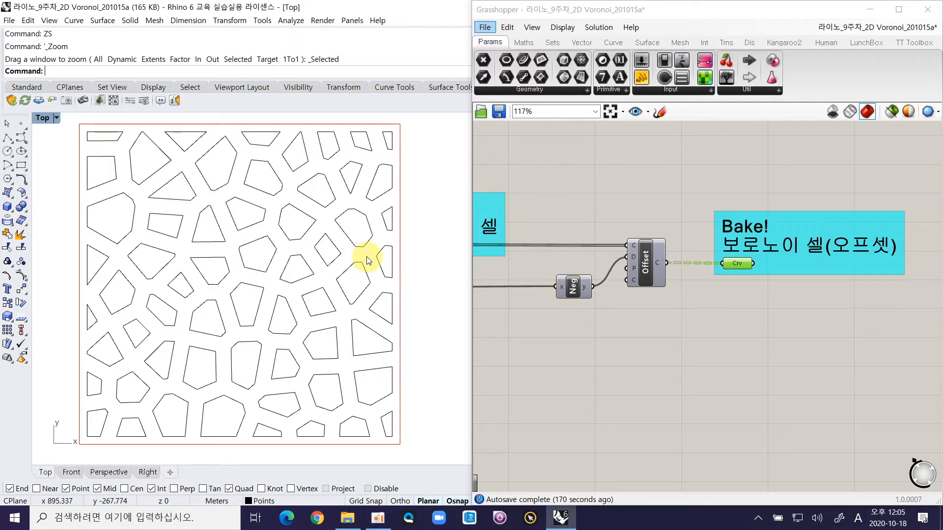
pyautogui.keyDown('ctrl'); pyautogui.moveTo(305, 315); pyautogui.dragTo(274, 375, button='right'); pyautogui.keyUp('ctrl')
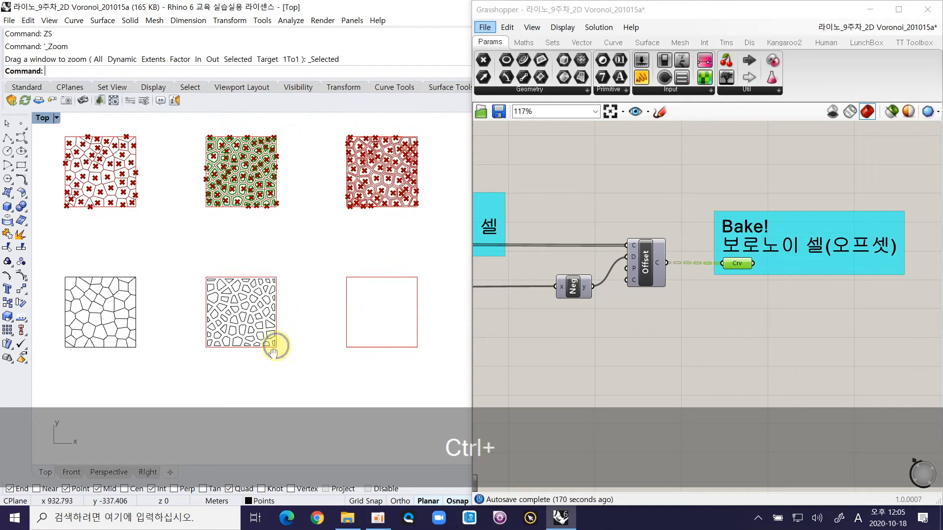
pyautogui.moveTo(276, 294); pyautogui.dragTo(223, 314, button='right')
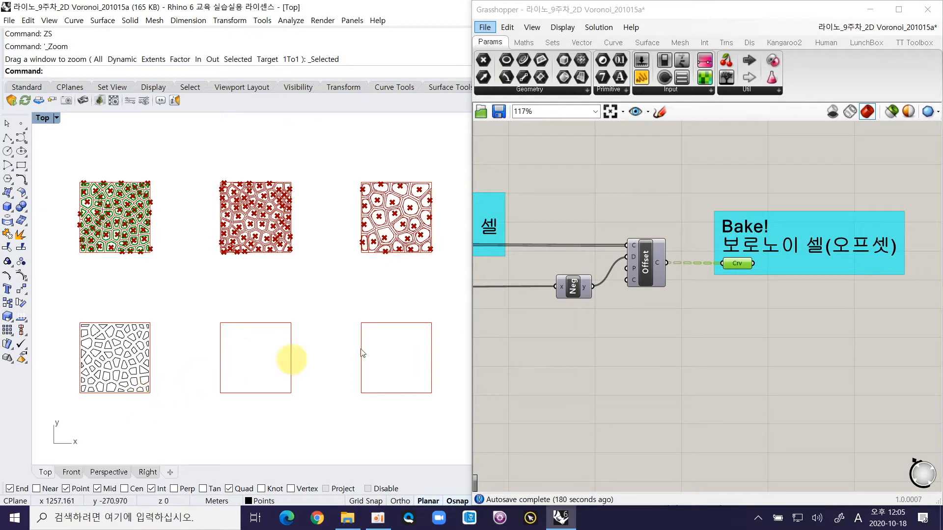
# Find the Voronoi cell offset distance slider in the definition and compare its setting with the baked offset cells
pyautogui.click(640, 350)
pyautogui.moveTo(567, 365); pyautogui.dragTo(676, 332, button='right')
pyautogui.keyDown('ctrl'); pyautogui.scroll(-5, 676, 332); pyautogui.keyUp('ctrl')
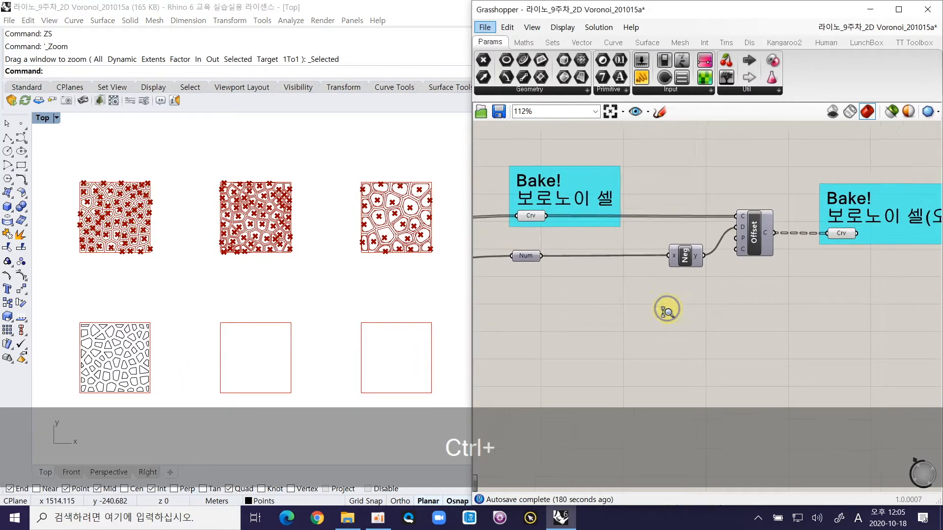
pyautogui.moveTo(582, 321); pyautogui.dragTo(716, 316, button='right')
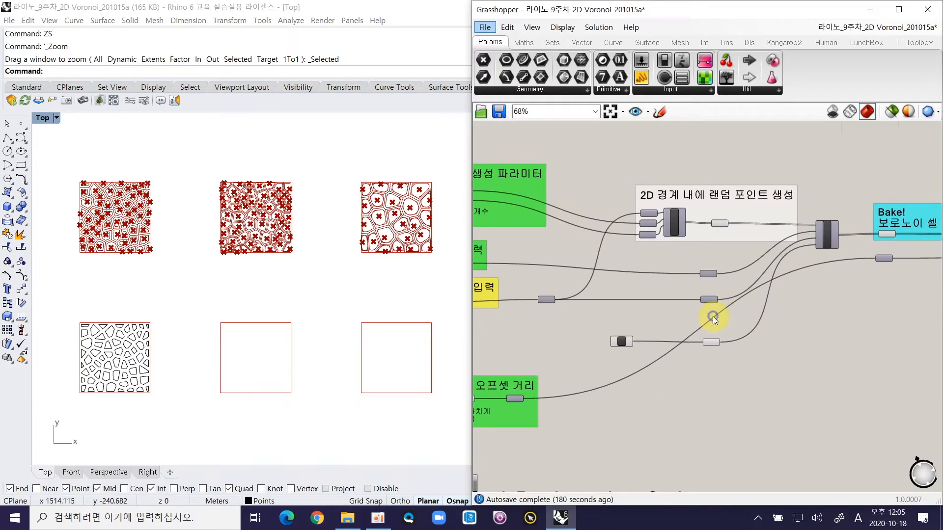
pyautogui.keyDown('ctrl'); pyautogui.scroll(5, 105, 364); pyautogui.keyUp('ctrl')
pyautogui.moveTo(123, 333); pyautogui.dragTo(243, 314, button='right')
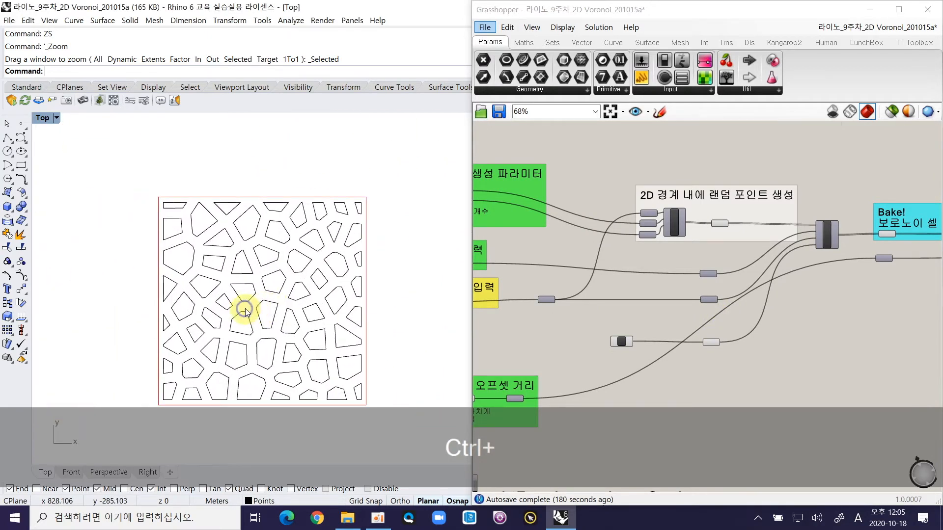
pyautogui.keyDown('ctrl'); pyautogui.scroll(4, 265, 326); pyautogui.keyUp('ctrl')
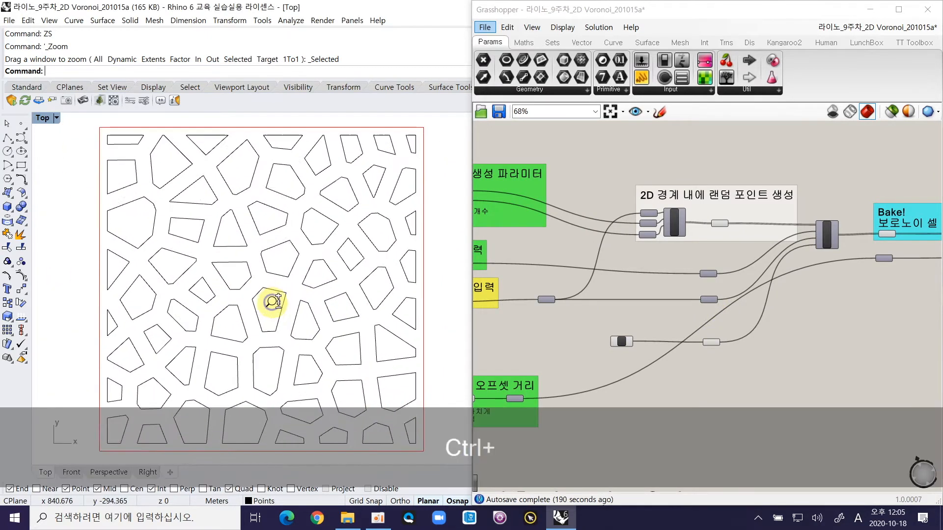
pyautogui.keyDown('ctrl'); pyautogui.scroll(6, 645, 310); pyautogui.keyUp('ctrl')
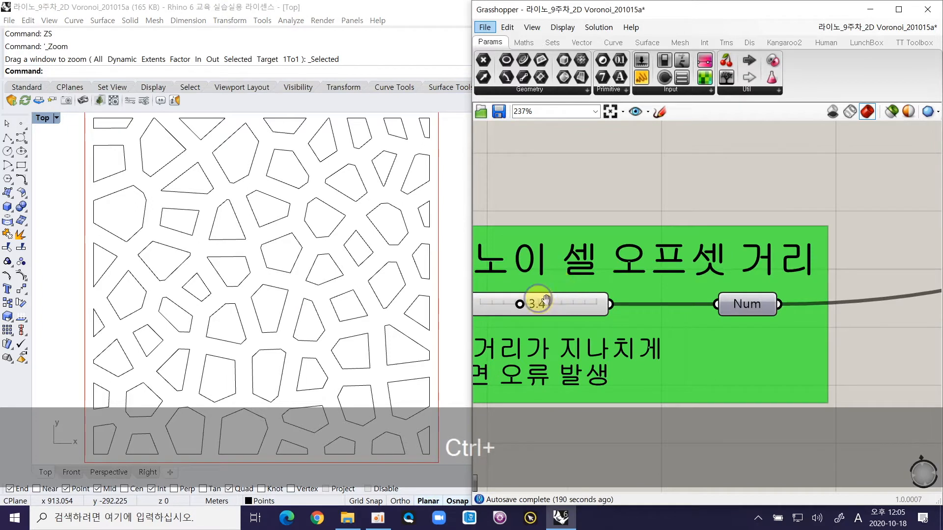
pyautogui.moveTo(555, 302); pyautogui.dragTo(731, 277, button='right')
pyautogui.keyDown('ctrl'); pyautogui.scroll(2, 731, 277); pyautogui.keyUp('ctrl')
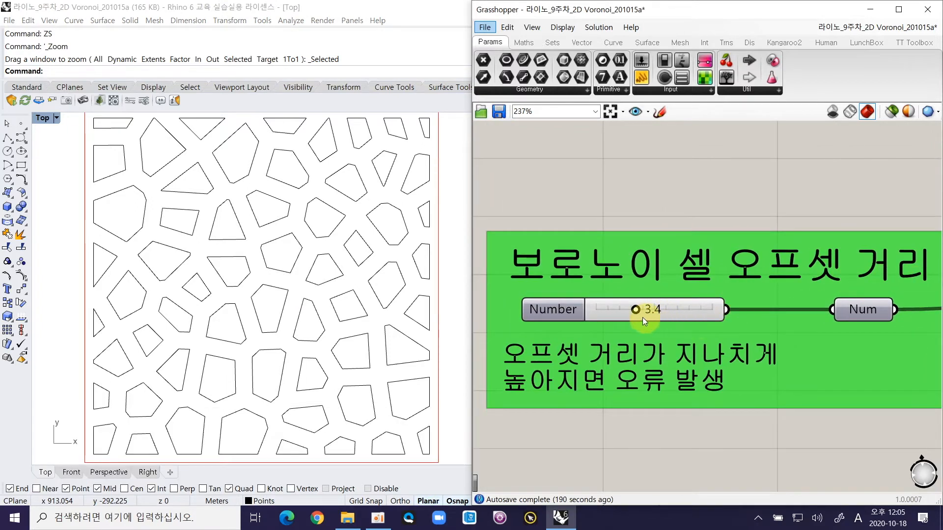
# Select one baked cell near the pattern's centre, turn off its control points, examine its gap to the neighbours, and clear the selection
pyautogui.click(241, 323)
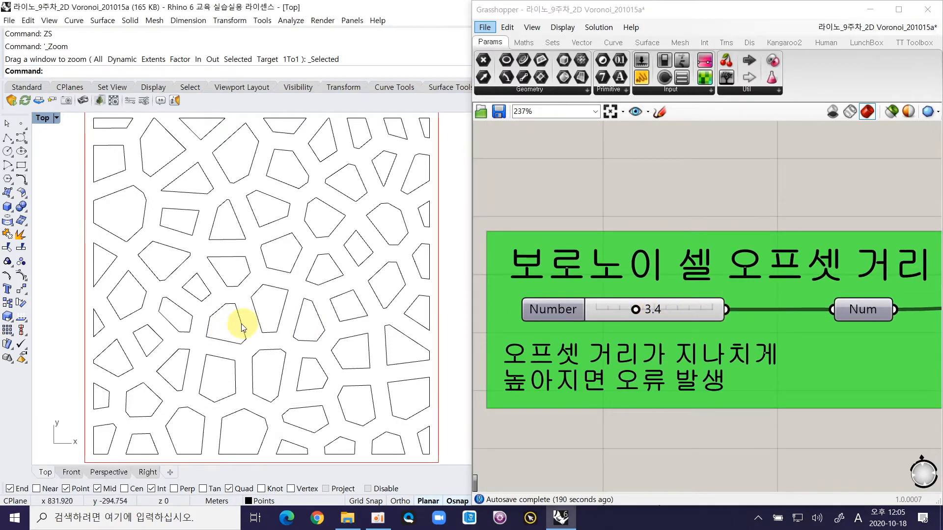
pyautogui.click(256, 319)
pyautogui.keyDown('ctrl'); pyautogui.scroll(3, 246, 318); pyautogui.keyUp('ctrl')
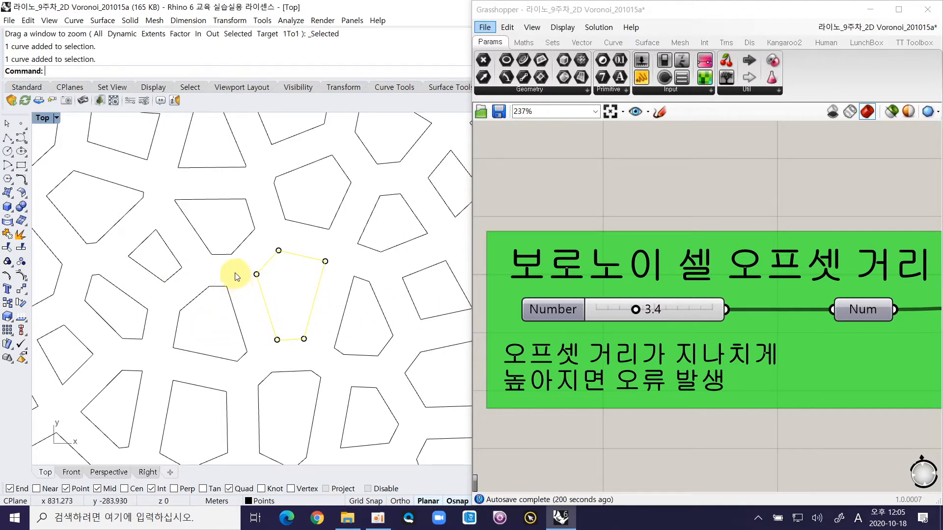
pyautogui.press('F11')
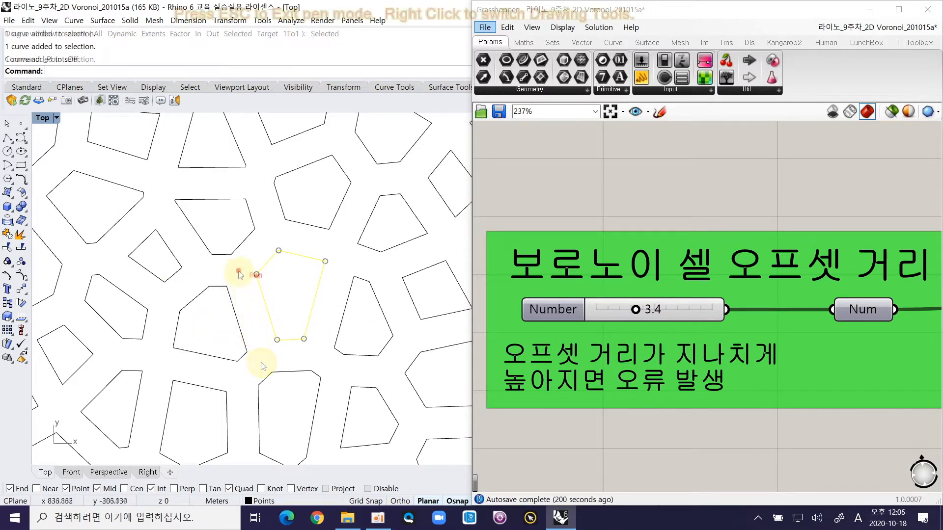
pyautogui.moveTo(203, 266); pyautogui.dragTo(234, 275)
pyautogui.moveTo(264, 241)
pyautogui.mouseDown()
pyautogui.moveTo(240, 273)
pyautogui.moveTo(264, 363)
pyautogui.mouseUp()
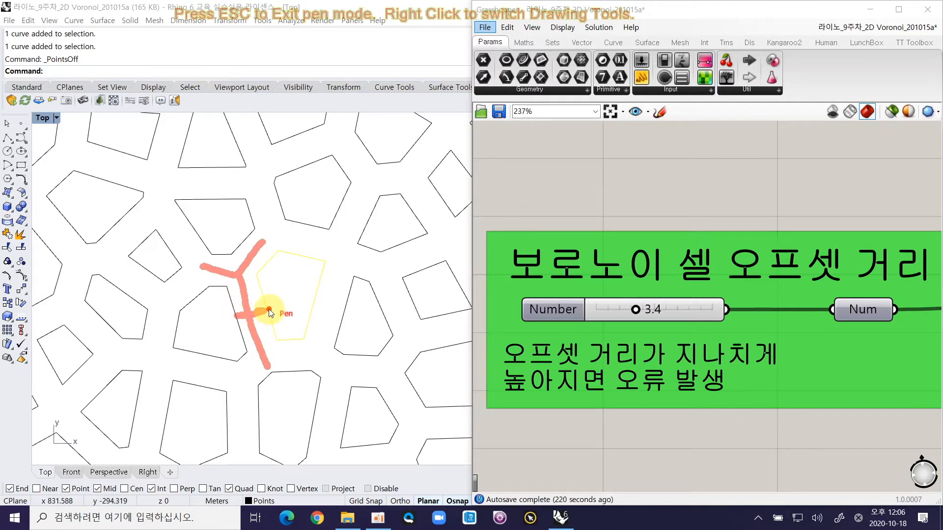
pyautogui.press('Escape')
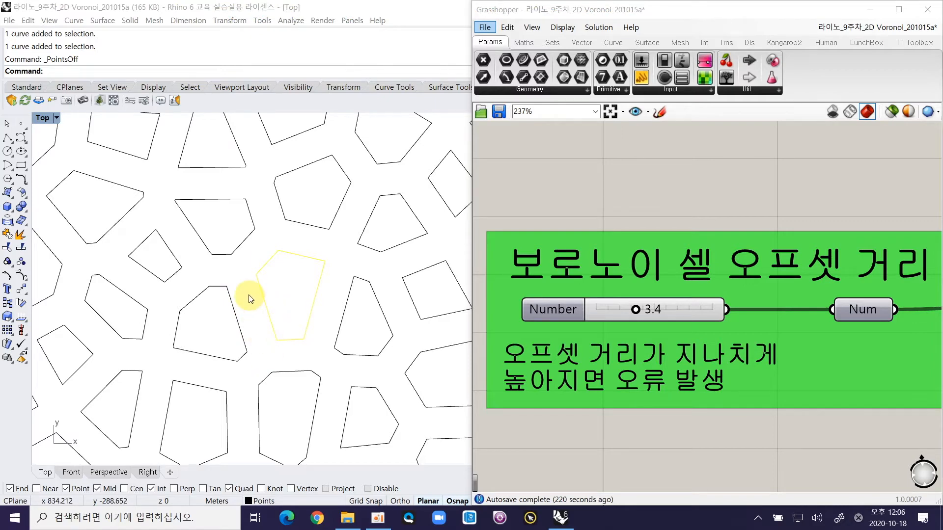
pyautogui.keyDown('ctrl'); pyautogui.scroll(-2, 254, 308); pyautogui.keyUp('ctrl')
pyautogui.keyDown('ctrl'); pyautogui.scroll(-3, 255, 326); pyautogui.keyUp('ctrl')
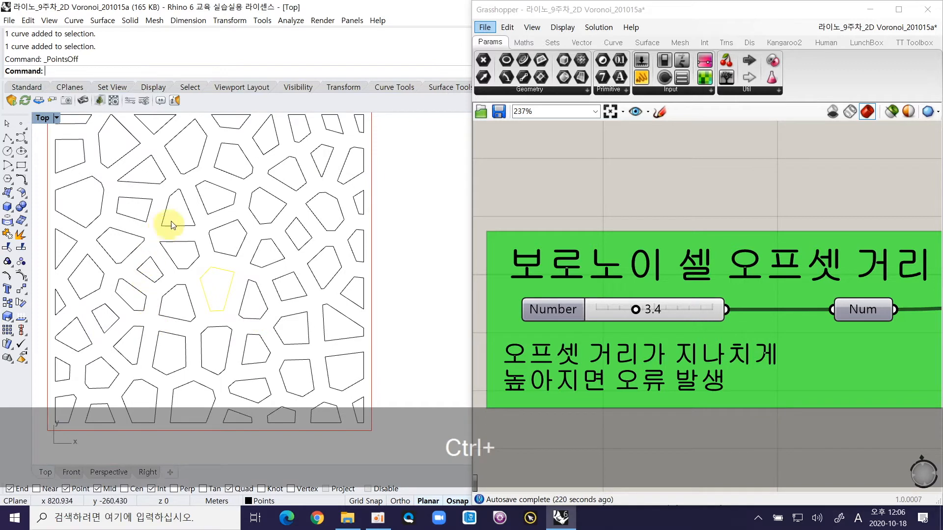
pyautogui.click(395, 234)
pyautogui.keyDown('ctrl'); pyautogui.scroll(-4, 285, 275); pyautogui.keyUp('ctrl')
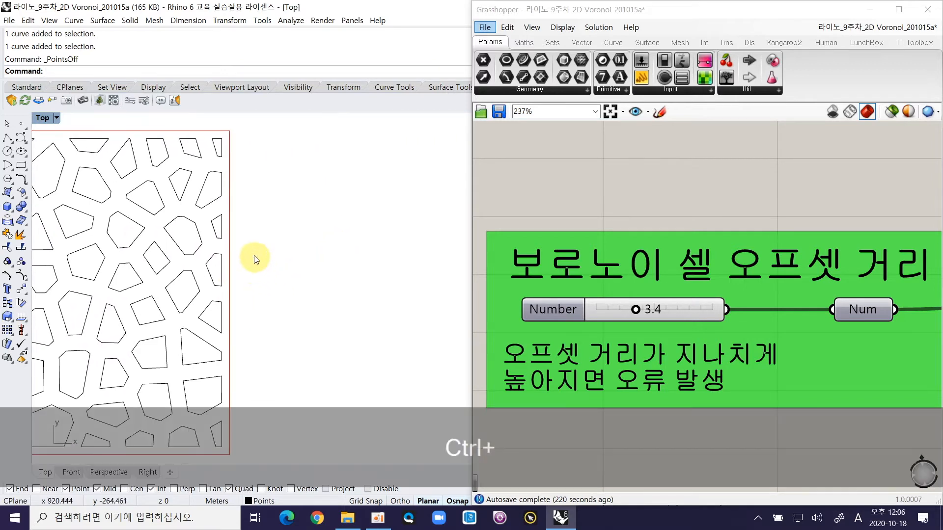
# Look over the fourth pattern in the upper row of frames and its "4) 2D Voronoi+Random points+Scale" definition
pyautogui.moveTo(322, 286); pyautogui.dragTo(200, 270, button='right')
pyautogui.keyDown('ctrl'); pyautogui.scroll(-4, 263, 204); pyautogui.keyUp('ctrl')
pyautogui.moveTo(263, 204); pyautogui.dragTo(251, 330, button='right')
pyautogui.keyDown('ctrl'); pyautogui.moveTo(257, 278); pyautogui.dragTo(266, 242, button='right'); pyautogui.keyUp('ctrl')
pyautogui.moveTo(266, 242); pyautogui.dragTo(258, 305, button='right')
pyautogui.keyDown('ctrl'); pyautogui.moveTo(259, 306); pyautogui.dragTo(260, 285, button='right'); pyautogui.keyUp('ctrl')
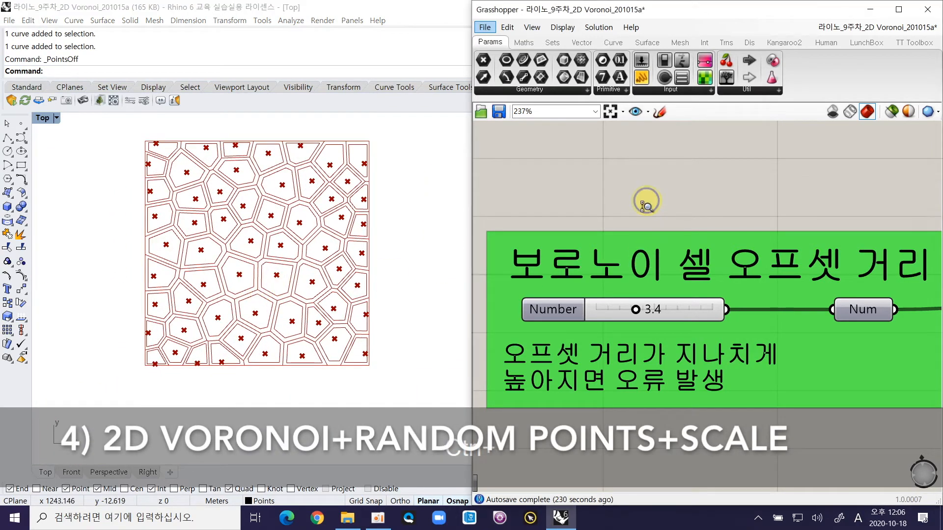
pyautogui.scroll(-5, 646, 200)
pyautogui.moveTo(648, 309); pyautogui.dragTo(570, 215, button='right')
pyautogui.moveTo(609, 283); pyautogui.dragTo(583, 269, button='right')
pyautogui.scroll(2, 587, 270)
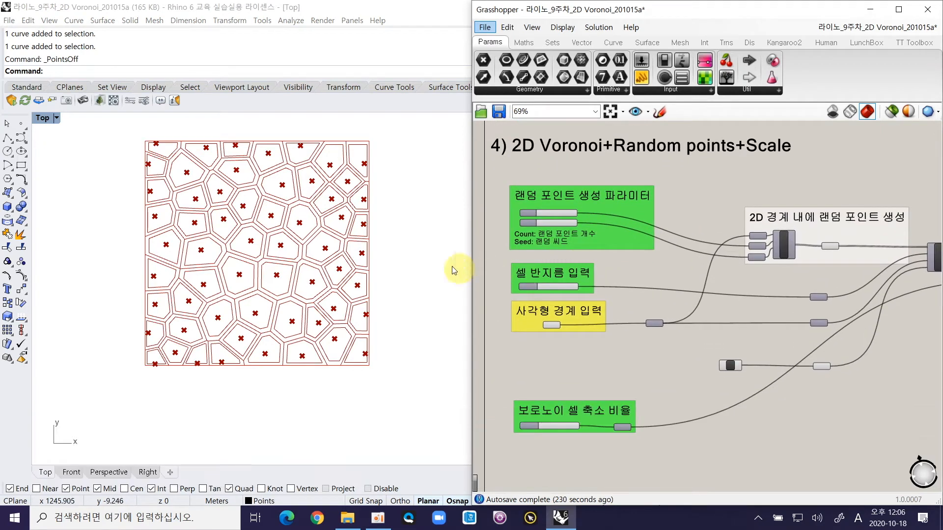
pyautogui.moveTo(289, 261); pyautogui.dragTo(287, 292, button='right')
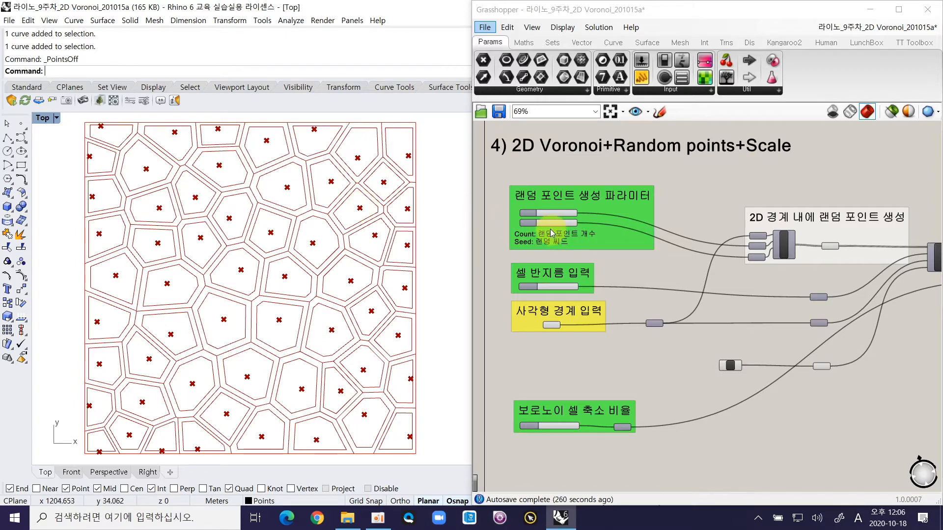
# Set the random point count to 55 and the seed to 36 in the scale definition
pyautogui.keyDown('ctrl'); pyautogui.scroll(3, 556, 212); pyautogui.keyUp('ctrl')
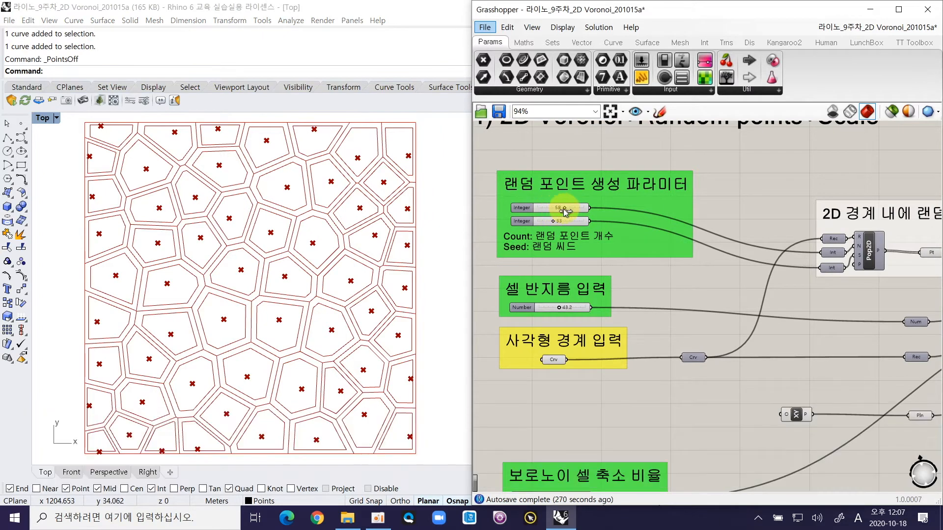
pyautogui.keyDown('ctrl'); pyautogui.scroll(2, 557, 209); pyautogui.keyUp('ctrl')
pyautogui.moveTo(577, 186); pyautogui.dragTo(576, 189)
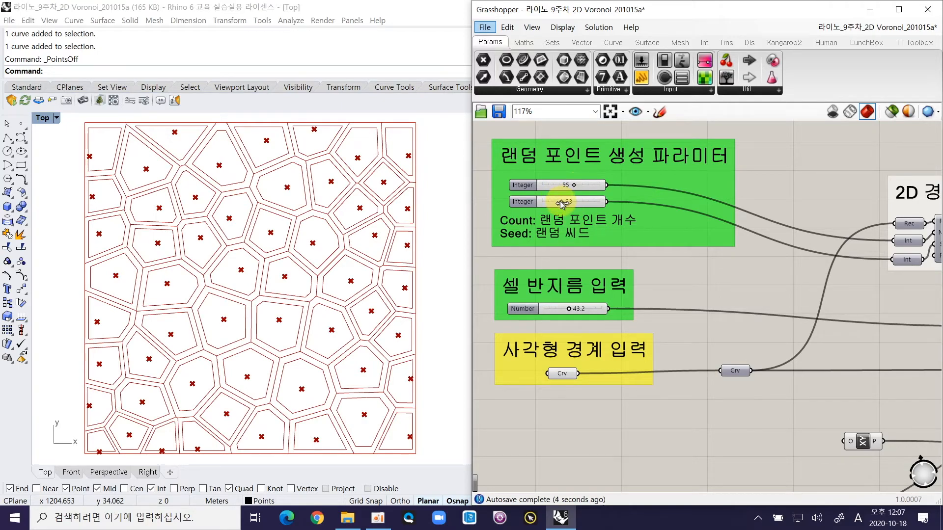
pyautogui.moveTo(563, 203); pyautogui.dragTo(564, 203)
# Set the cell radius of the scale definition to 26.1
pyautogui.moveTo(562, 259); pyautogui.dragTo(561, 225, button='right')
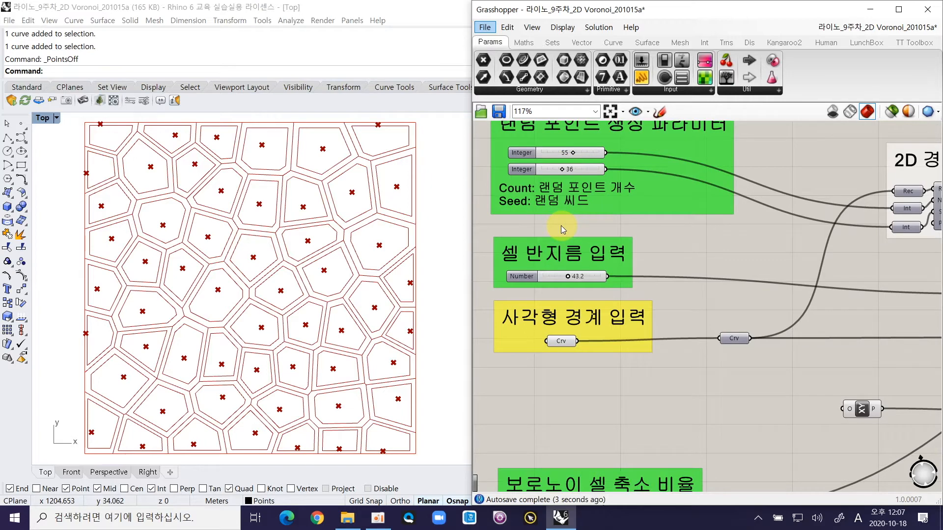
pyautogui.click(567, 277)
pyautogui.moveTo(551, 277); pyautogui.dragTo(555, 276)
pyautogui.moveTo(561, 341); pyautogui.dragTo(555, 278, button='right')
pyautogui.click(556, 277)
# Review the cell offset distance input of the previous definition for comparison with the scale definition's inputs
pyautogui.moveTo(568, 360); pyautogui.dragTo(594, 305, button='right')
pyautogui.moveTo(589, 126); pyautogui.dragTo(584, 312, button='right')
pyautogui.keyDown('ctrl'); pyautogui.moveTo(554, 224); pyautogui.dragTo(564, 169, button='right'); pyautogui.keyUp('ctrl')
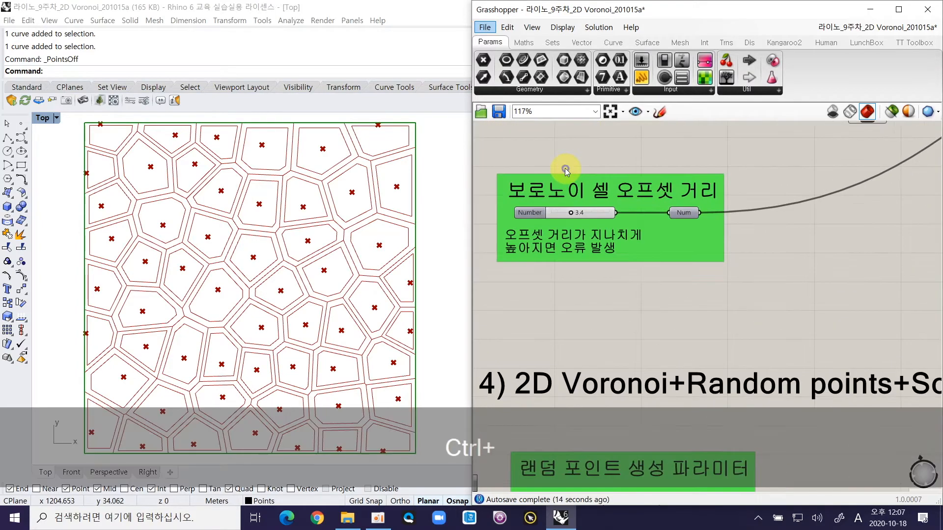
# Set the Voronoi cell scale ratio to 0.6
pyautogui.keyDown('ctrl'); pyautogui.moveTo(637, 294); pyautogui.dragTo(652, 333, button='right'); pyautogui.keyUp('ctrl')
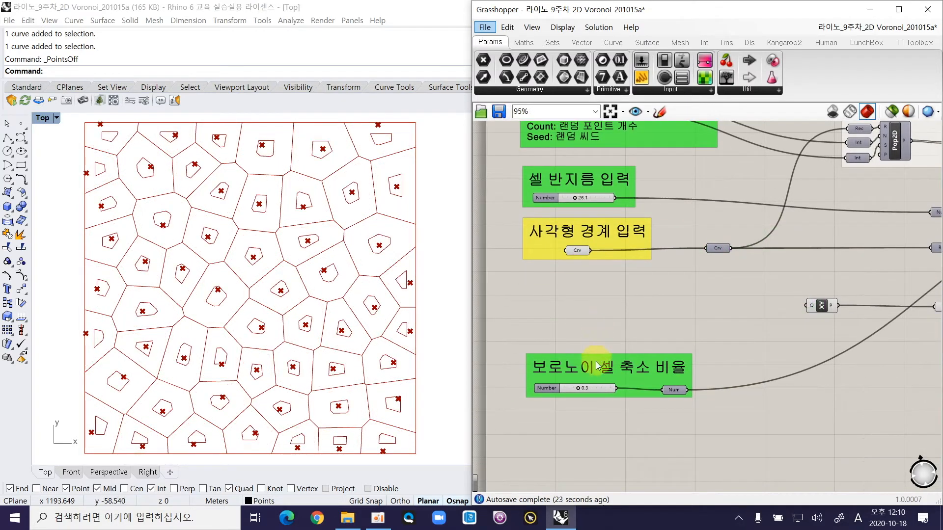
pyautogui.keyDown('ctrl'); pyautogui.scroll(5, 597, 360); pyautogui.keyUp('ctrl')
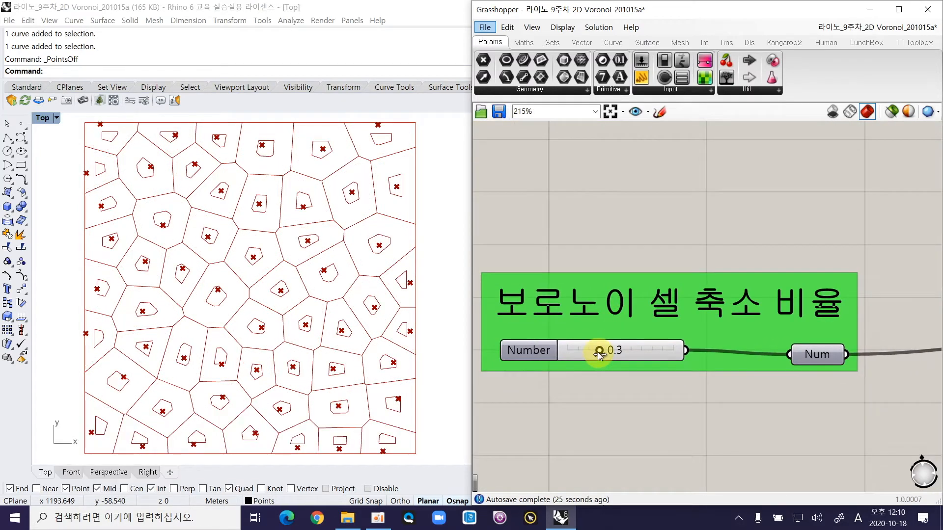
pyautogui.moveTo(597, 354); pyautogui.dragTo(621, 361)
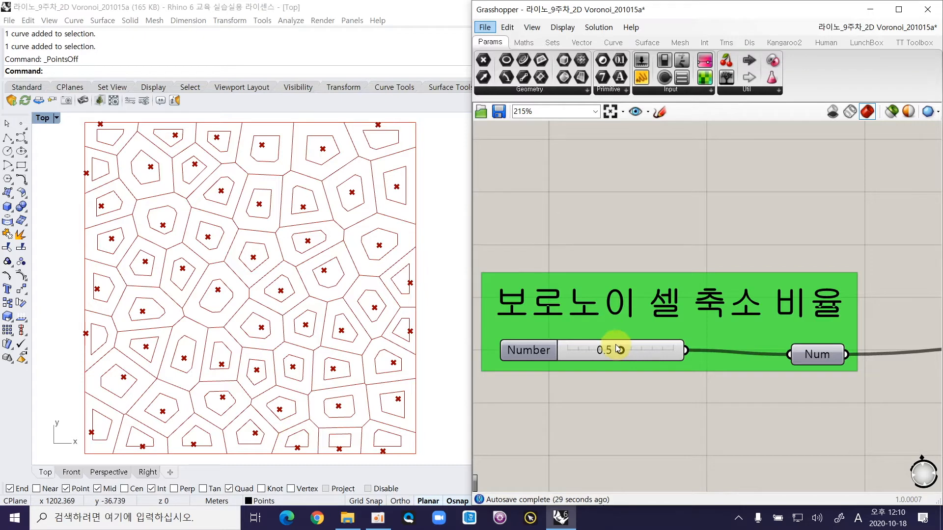
pyautogui.moveTo(620, 350)
pyautogui.mouseDown()
pyautogui.moveTo(589, 350)
pyautogui.moveTo(631, 351)
pyautogui.moveTo(622, 353)
pyautogui.mouseUp()
pyautogui.moveTo(617, 353); pyautogui.dragTo(630, 352)
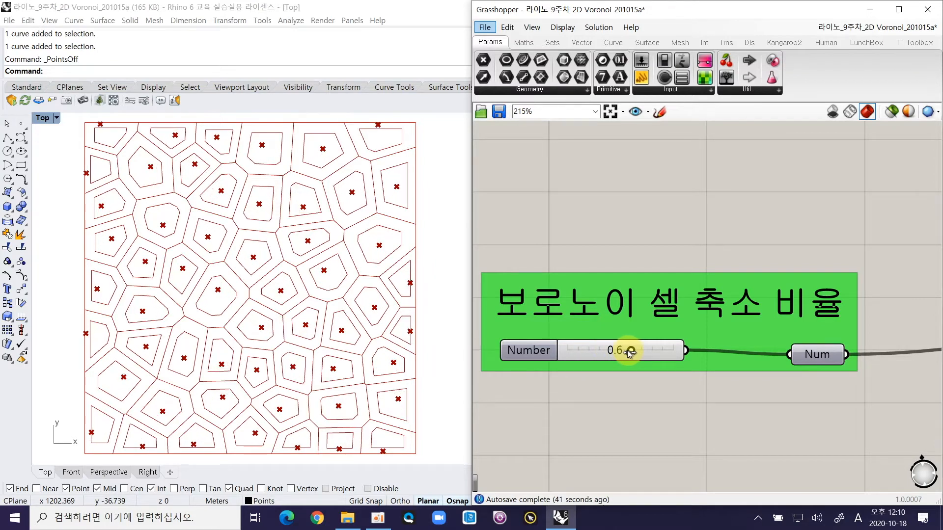
# Select the Voronoi cell curve parameter of the scale definition to highlight its cells in the viewport
pyautogui.keyDown('ctrl'); pyautogui.scroll(-5, 631, 316); pyautogui.keyUp('ctrl')
pyautogui.moveTo(830, 266); pyautogui.dragTo(581, 343, button='right')
pyautogui.moveTo(743, 319); pyautogui.dragTo(583, 317, button='right')
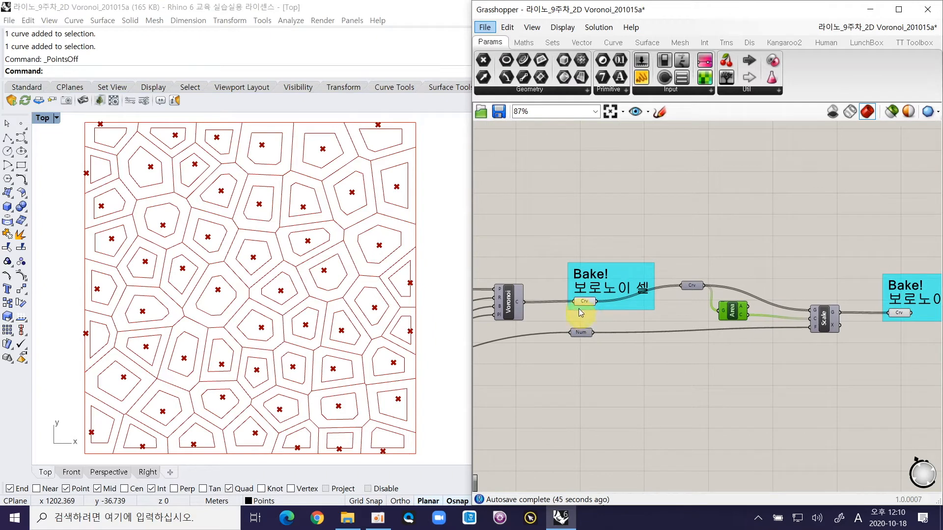
pyautogui.click(585, 302)
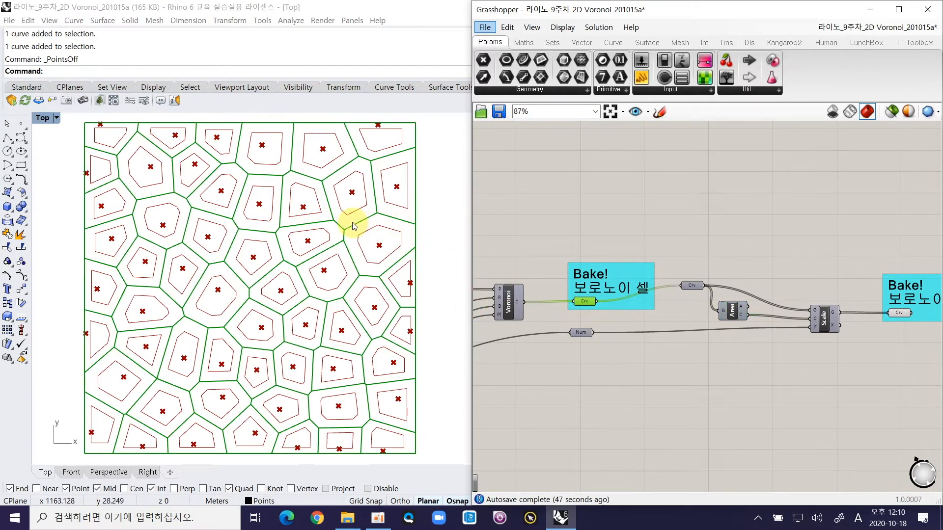
# Turn on the preview of the Area component so the cells' centroids display in the viewport
pyautogui.moveTo(730, 332); pyautogui.dragTo(822, 277, button='right')
pyautogui.moveTo(597, 393); pyautogui.dragTo(811, 316, button='right')
pyautogui.moveTo(717, 353); pyautogui.dragTo(851, 314, button='right')
pyautogui.moveTo(543, 359); pyautogui.dragTo(573, 363, button='right')
pyautogui.moveTo(917, 222); pyautogui.dragTo(692, 305, button='right')
pyautogui.moveTo(910, 230); pyautogui.dragTo(564, 321, button='right')
pyautogui.moveTo(783, 327); pyautogui.dragTo(859, 316, button='right')
pyautogui.keyDown('ctrl'); pyautogui.moveTo(747, 298); pyautogui.dragTo(785, 307, button='right'); pyautogui.keyUp('ctrl')
pyautogui.rightClick(786, 308)
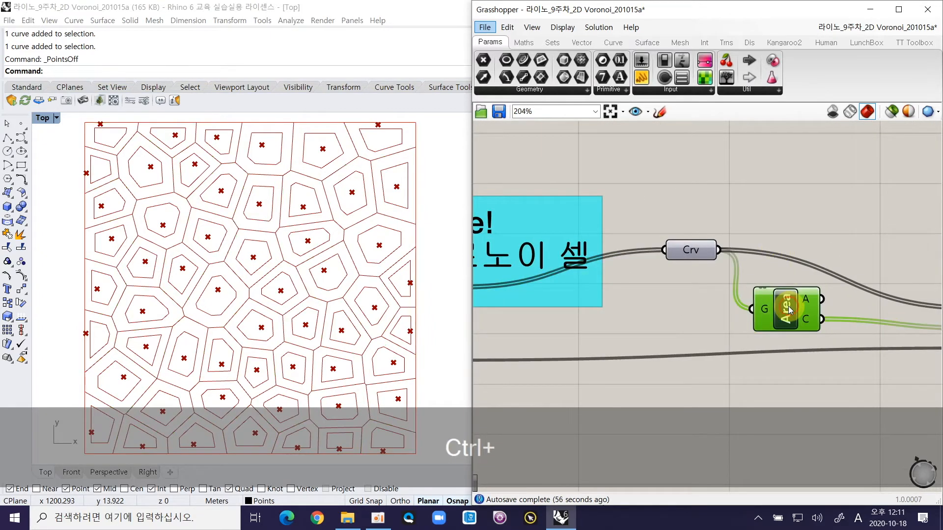
pyautogui.click(798, 327)
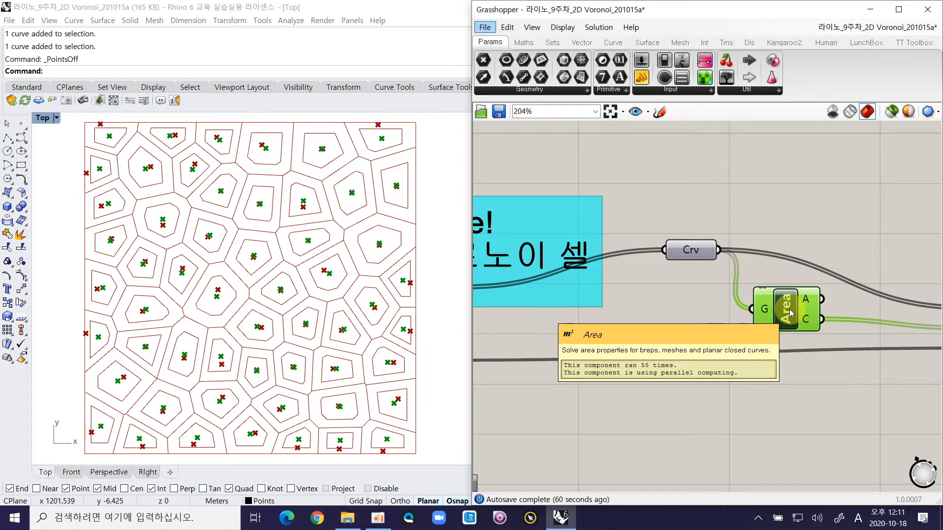
# Duplicate the random points' Pt parameter and place the copy beneath the Area component
pyautogui.moveTo(791, 314); pyautogui.dragTo(667, 304, button='right')
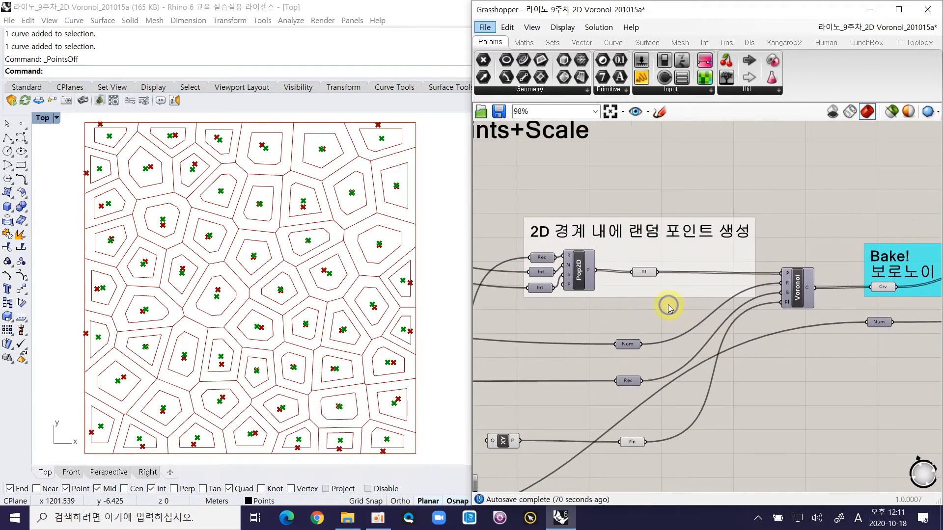
pyautogui.click(645, 273)
pyautogui.hotkey('ctrl', 'c')
pyautogui.hotkey('ctrl', 'v')
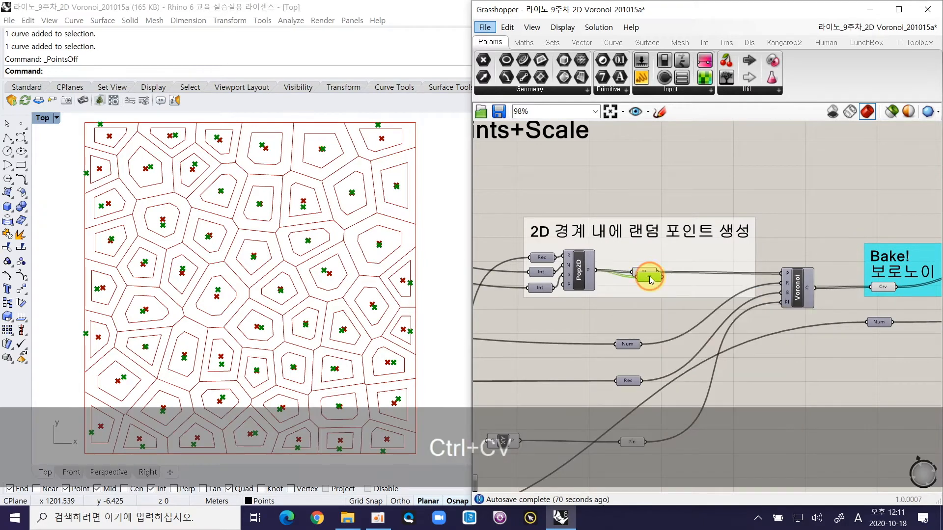
pyautogui.moveTo(660, 275); pyautogui.dragTo(817, 343)
# Turn off the preview of the Area component so only the random points display
pyautogui.moveTo(818, 344); pyautogui.dragTo(686, 287, button='right')
pyautogui.rightClick(684, 270)
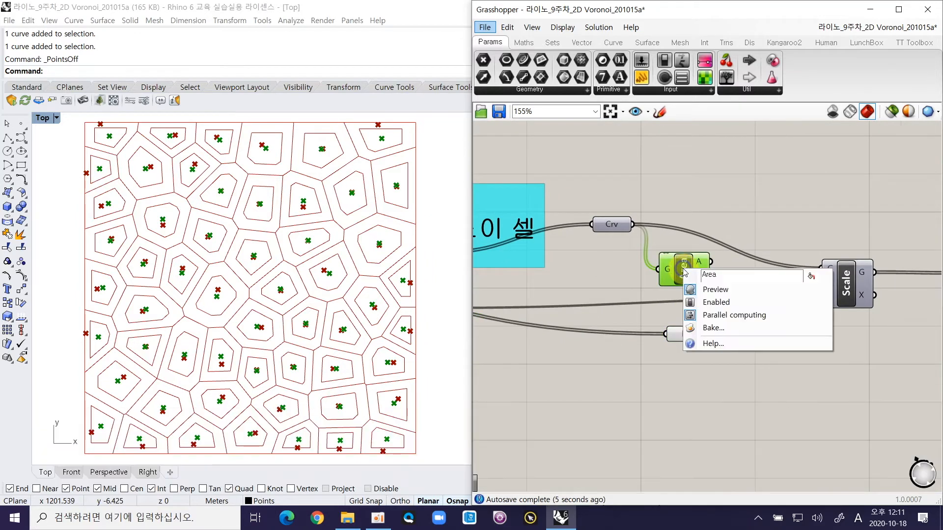
pyautogui.click(700, 291)
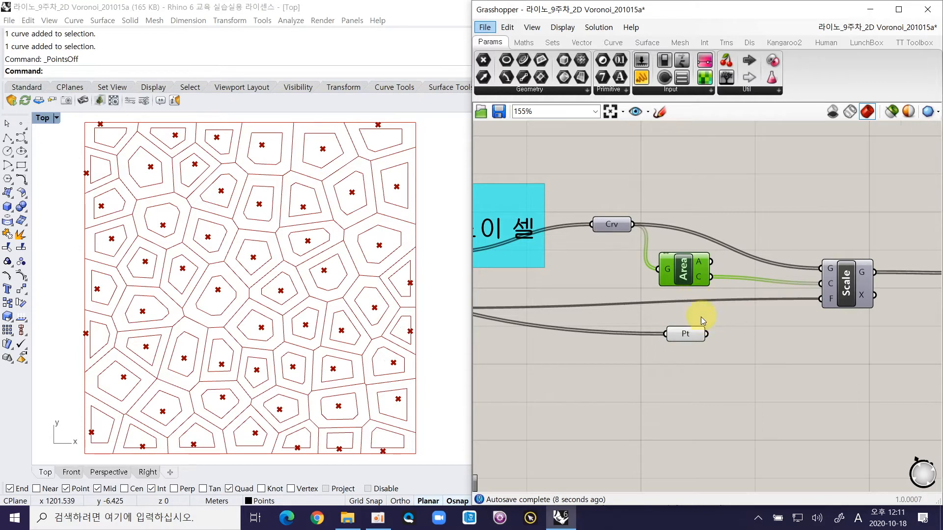
# Rewire the Scale component's centre input from the Area centroids to the copied Pt parameter and inspect the cells scaled about the random points
pyautogui.click(690, 336)
pyautogui.moveTo(707, 335); pyautogui.dragTo(819, 285)
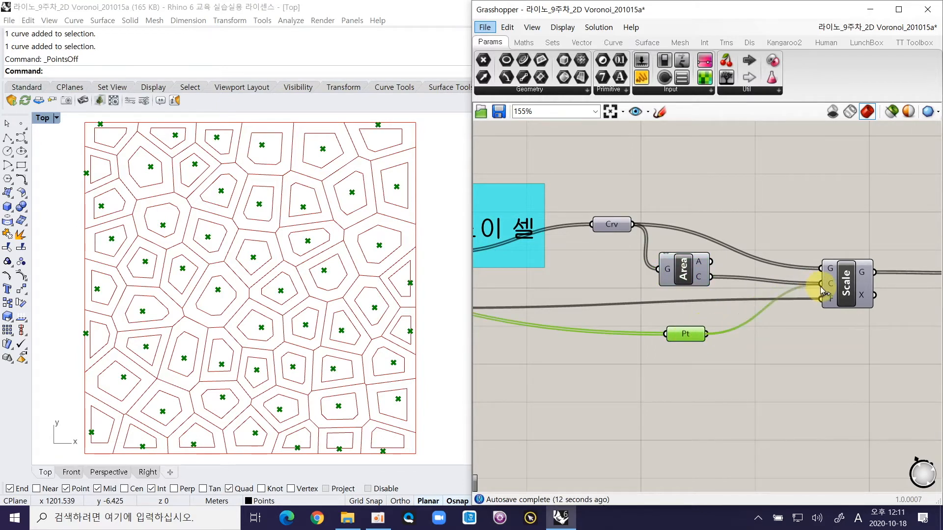
pyautogui.moveTo(821, 287)
pyautogui.keyDown('ctrl'); pyautogui.mouseDown()
pyautogui.moveTo(794, 293)
pyautogui.moveTo(819, 284)
pyautogui.mouseUp(); pyautogui.keyUp('ctrl')
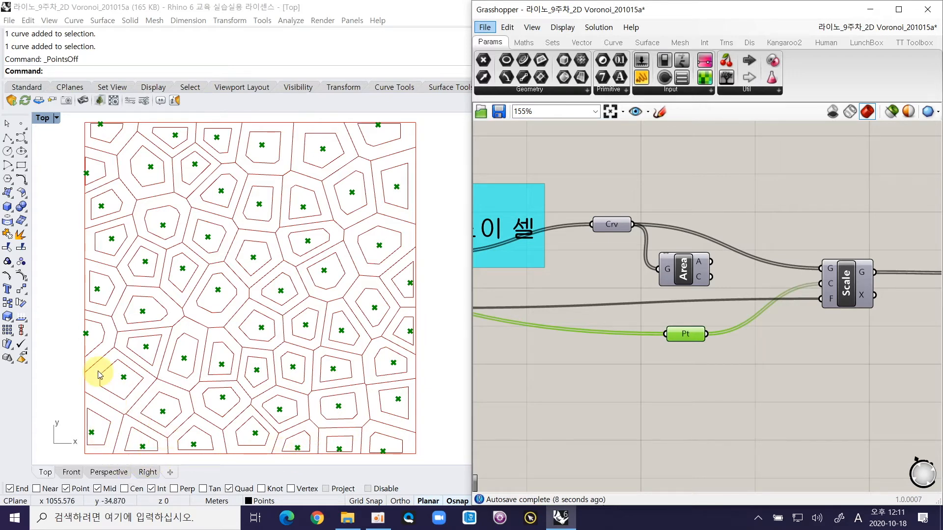
pyautogui.moveTo(337, 442); pyautogui.dragTo(369, 363, button='right')
pyautogui.moveTo(126, 351); pyautogui.dragTo(181, 391, button='right')
pyautogui.moveTo(157, 245); pyautogui.dragTo(150, 307, button='right')
pyautogui.moveTo(147, 218)
pyautogui.mouseDown(button='right')
pyautogui.moveTo(144, 283)
pyautogui.moveTo(145, 252)
pyautogui.mouseUp(button='right')
pyautogui.moveTo(385, 290); pyautogui.dragTo(280, 224, button='right')
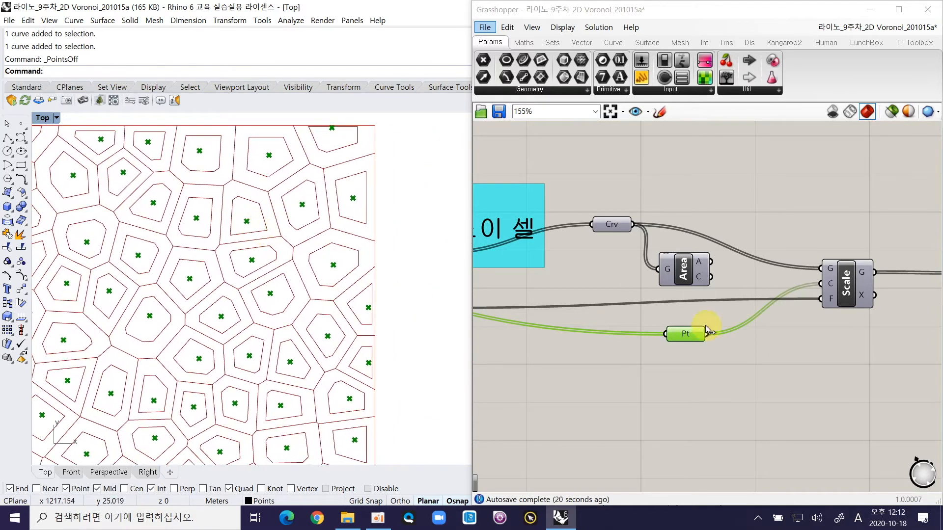
# Delete the copied Pt parameter and turn the Area component's preview back on to compare the centroids with the random points
pyautogui.press('Delete')
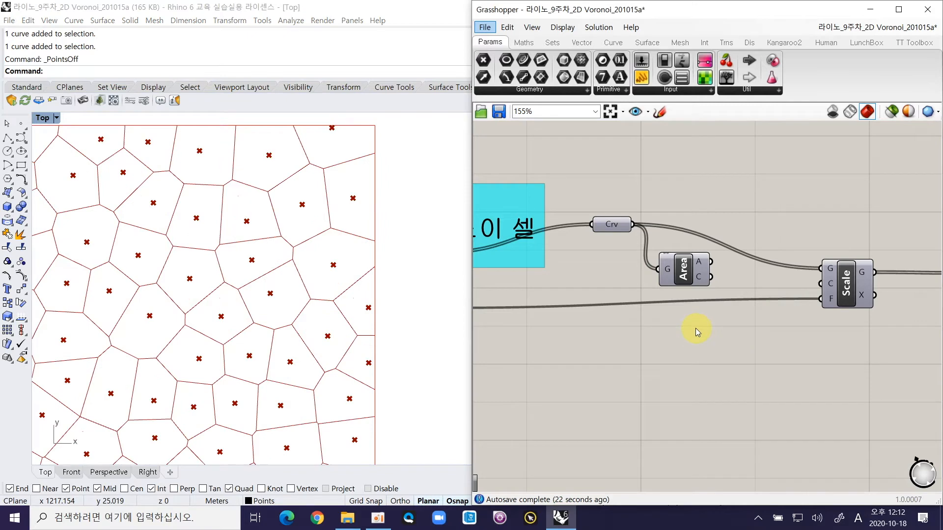
pyautogui.rightClick(689, 276)
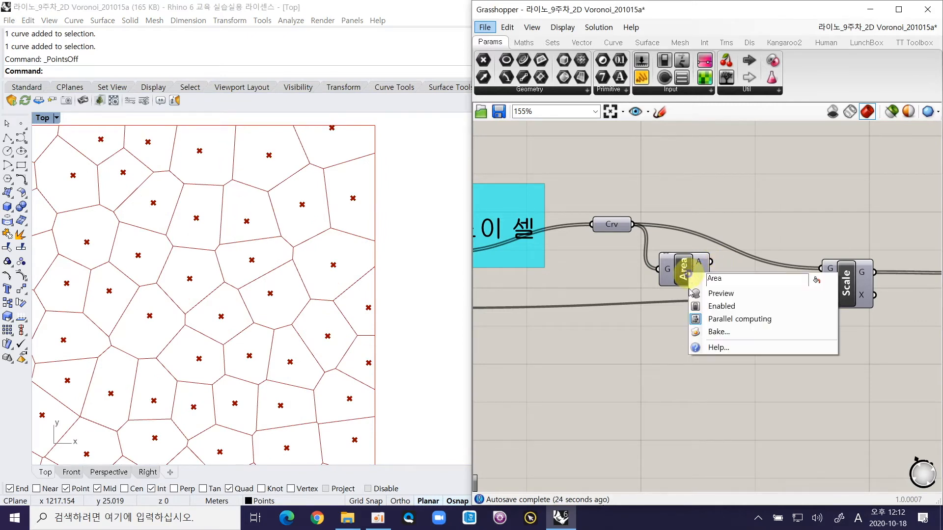
pyautogui.click(695, 294)
pyautogui.moveTo(238, 337); pyautogui.dragTo(335, 300, button='right')
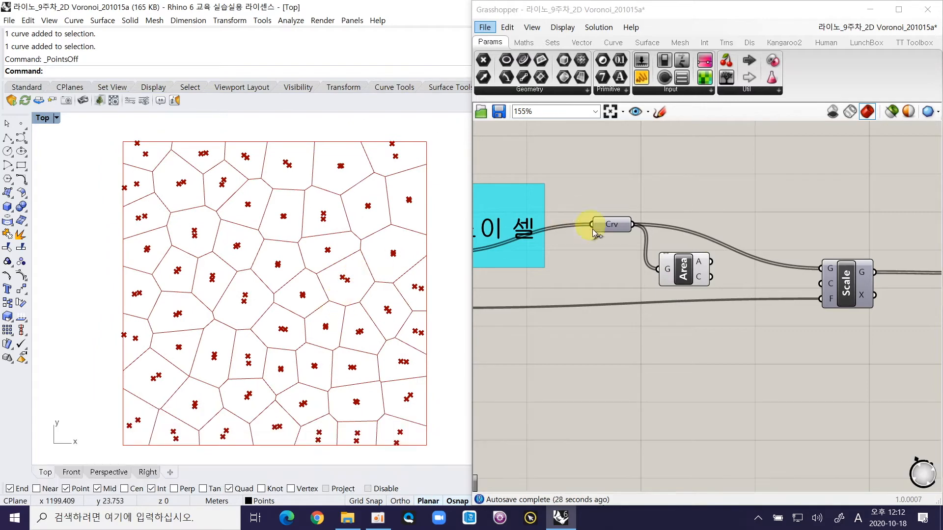
pyautogui.moveTo(546, 231); pyautogui.dragTo(814, 257, button='right')
pyautogui.click(687, 278)
pyautogui.moveTo(929, 289); pyautogui.dragTo(728, 289, button='right')
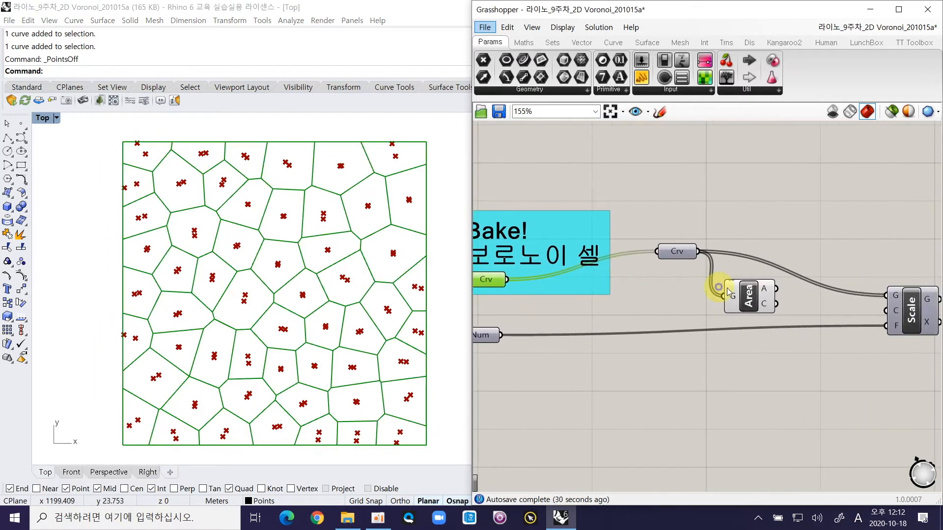
# Connect the Area component's centroid output to the Scale component's centre input and hide the Area preview
pyautogui.click(750, 300)
pyautogui.moveTo(776, 304); pyautogui.dragTo(886, 310)
pyautogui.rightClick(758, 297)
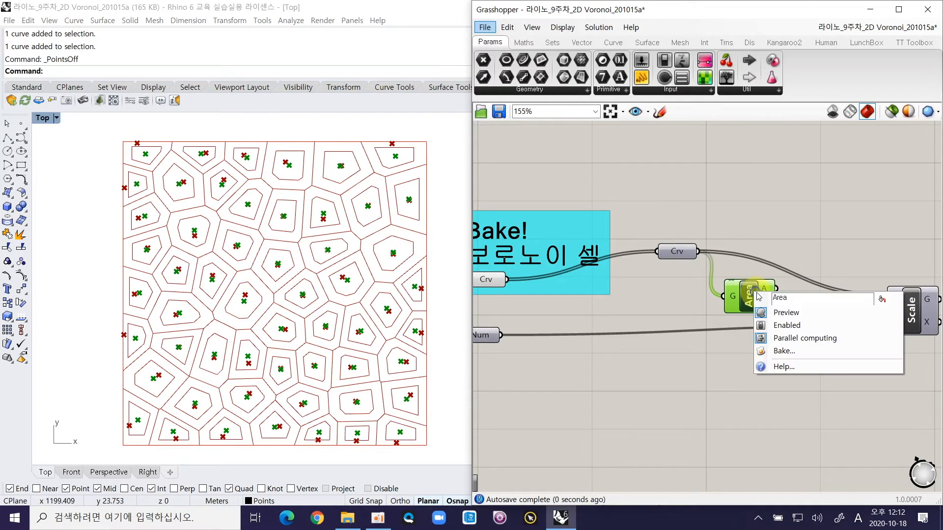
pyautogui.click(776, 315)
# Mark with temporary on-screen pen strokes how the corners of one Voronoi cell correspond to those of its scaled copy, then clear the strokes
pyautogui.keyDown('ctrl'); pyautogui.moveTo(316, 273); pyautogui.dragTo(217, 302, button='right'); pyautogui.keyUp('ctrl')
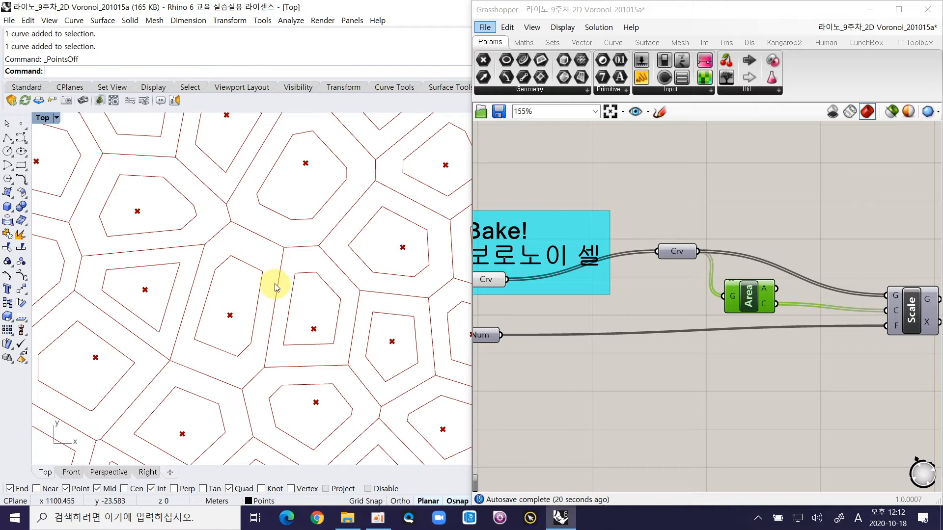
pyautogui.press('F12')
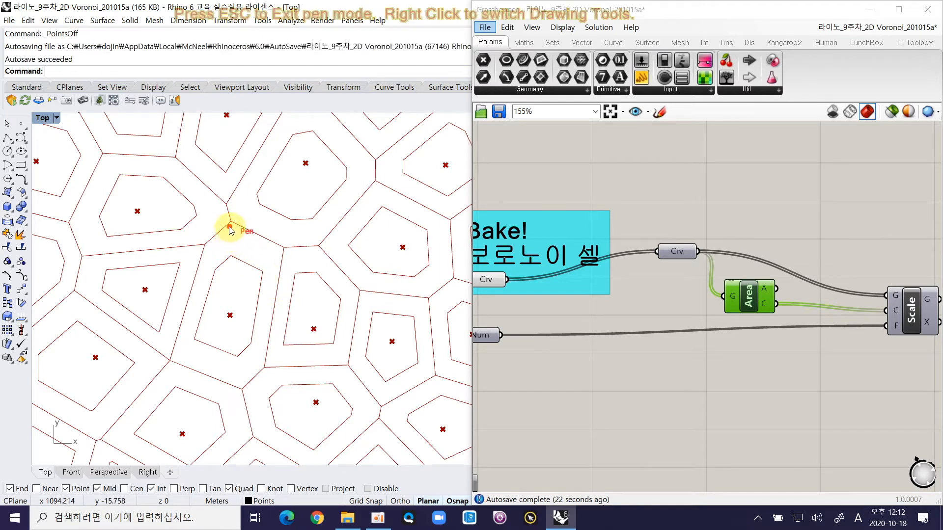
pyautogui.moveTo(231, 224); pyautogui.dragTo(231, 246)
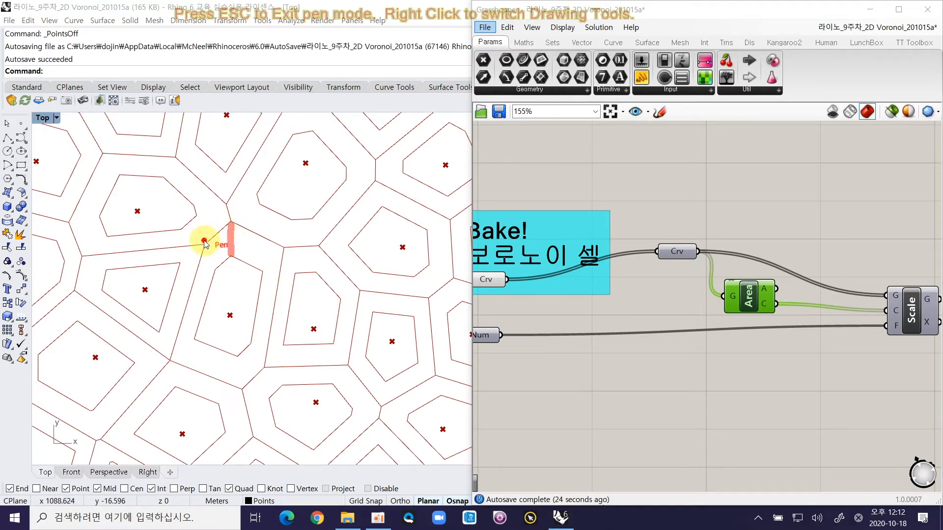
pyautogui.moveTo(176, 359); pyautogui.dragTo(199, 338)
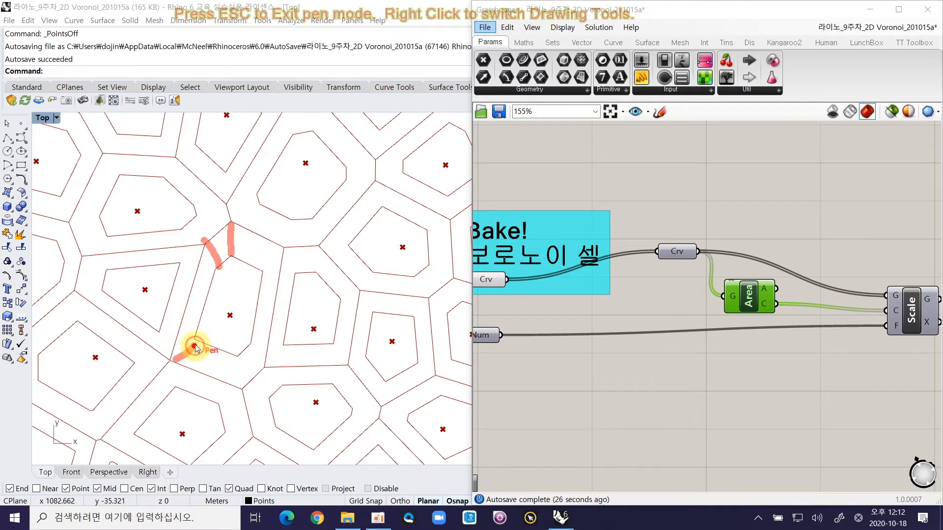
pyautogui.moveTo(241, 387)
pyautogui.mouseDown()
pyautogui.moveTo(237, 358)
pyautogui.moveTo(257, 353)
pyautogui.moveTo(252, 344)
pyautogui.mouseUp()
pyautogui.moveTo(285, 248); pyautogui.dragTo(279, 283)
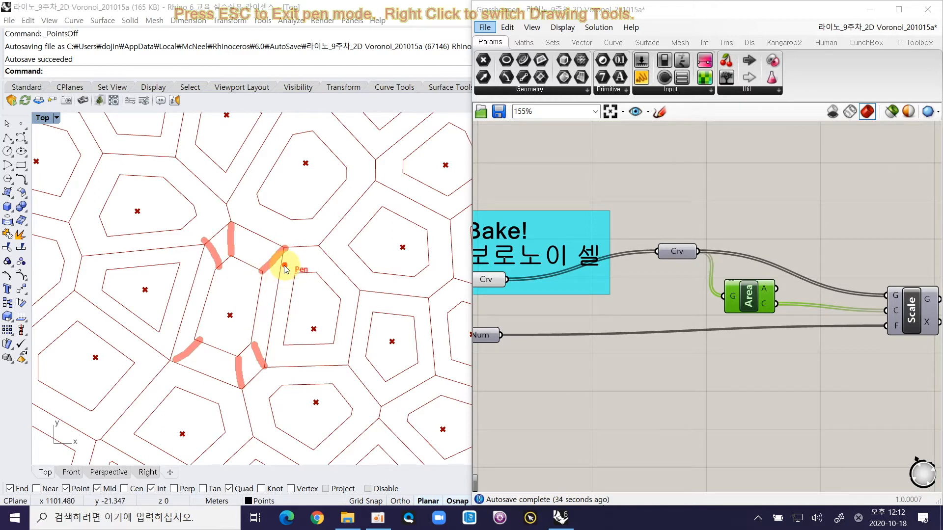
pyautogui.press('Escape')
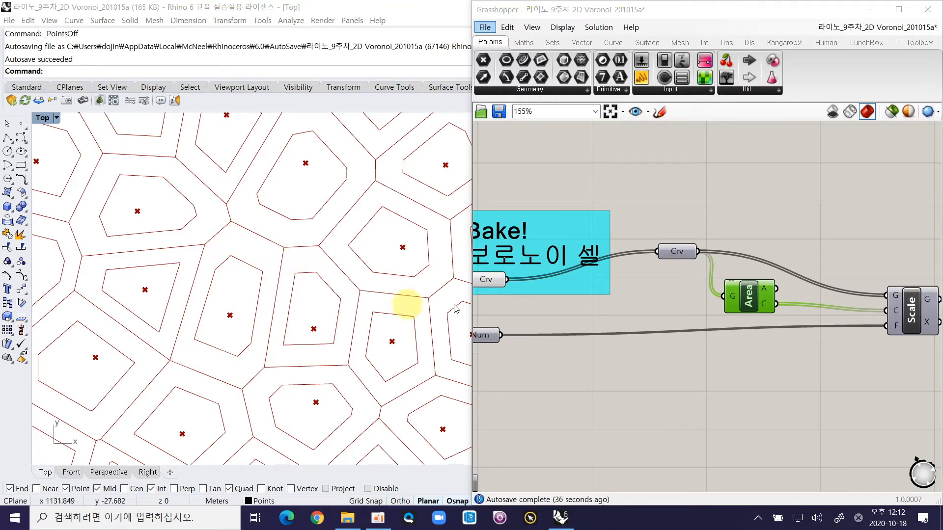
# Set the Voronoi cell scale ratio to 0.0 and check how the Scale component responds
pyautogui.rightClick(682, 304)
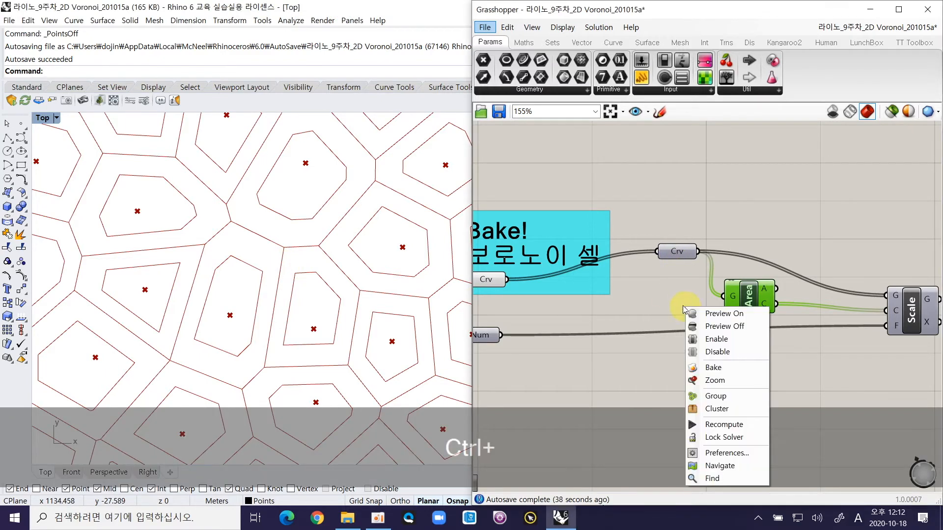
pyautogui.click(647, 306)
pyautogui.scroll(-3, 652, 305)
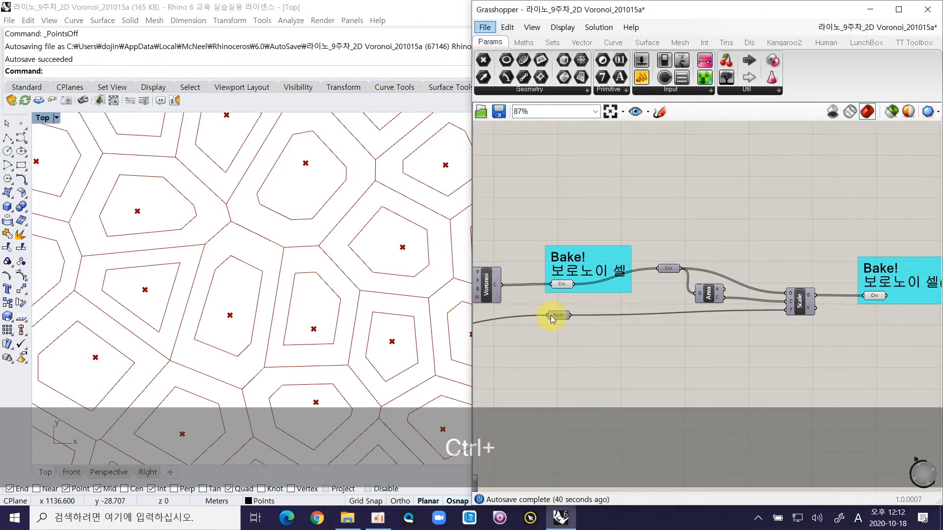
pyautogui.moveTo(550, 315); pyautogui.dragTo(707, 284, button='right')
pyautogui.scroll(-5, 200, 279)
pyautogui.moveTo(214, 310); pyautogui.dragTo(223, 322, button='right')
pyautogui.moveTo(610, 344); pyautogui.dragTo(785, 297, button='right')
pyautogui.moveTo(563, 328); pyautogui.dragTo(788, 307, button='right')
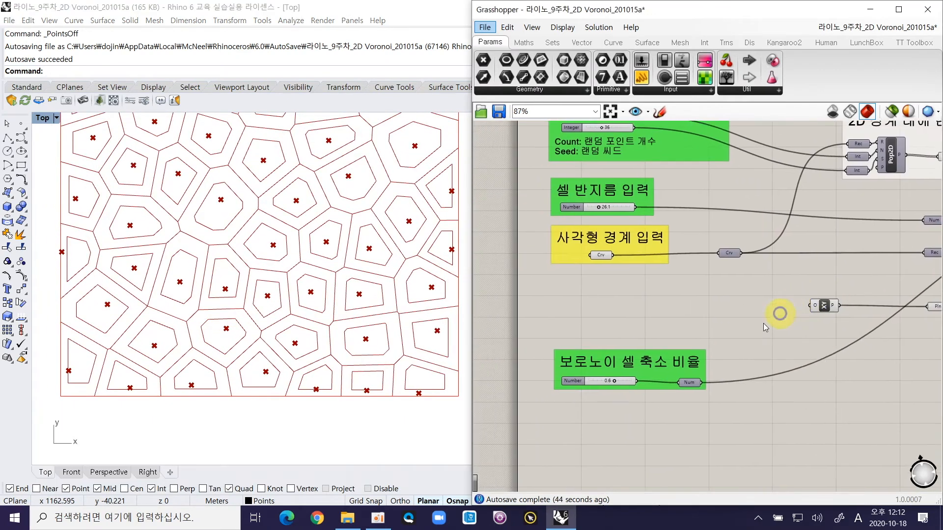
pyautogui.keyDown('ctrl'); pyautogui.scroll(5, 584, 390); pyautogui.keyUp('ctrl')
pyautogui.moveTo(662, 361); pyautogui.dragTo(596, 359)
pyautogui.keyDown('ctrl'); pyautogui.scroll(-5, 604, 306); pyautogui.keyUp('ctrl')
pyautogui.moveTo(781, 235)
pyautogui.mouseDown(button='right')
pyautogui.moveTo(587, 324)
pyautogui.moveTo(567, 285)
pyautogui.mouseUp(button='right')
pyautogui.moveTo(776, 255); pyautogui.dragTo(536, 301, button='right')
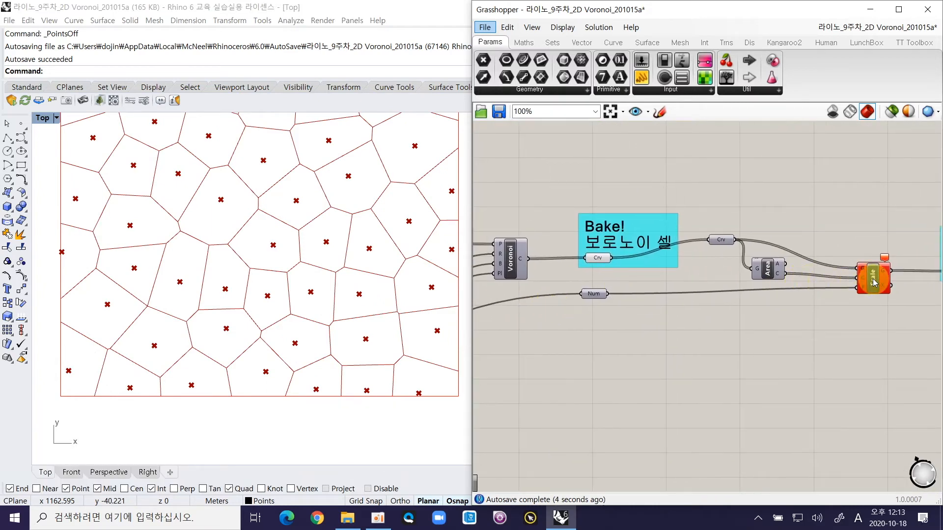
pyautogui.keyDown('ctrl'); pyautogui.scroll(-3, 685, 336); pyautogui.keyUp('ctrl')
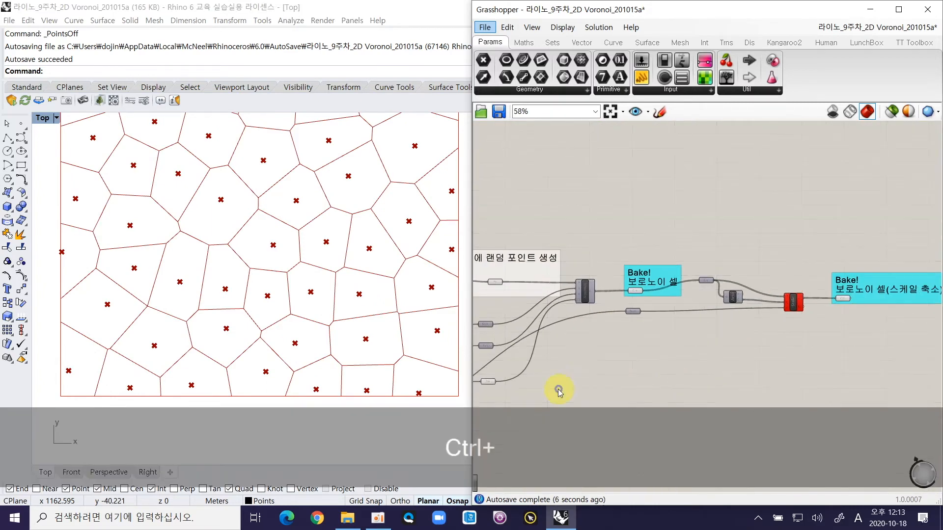
# Set the Voronoi cell scale ratio to 0.1 and check the Scale component again
pyautogui.moveTo(559, 390); pyautogui.dragTo(749, 318, button='right')
pyautogui.keyDown('ctrl'); pyautogui.scroll(6, 488, 356); pyautogui.keyUp('ctrl')
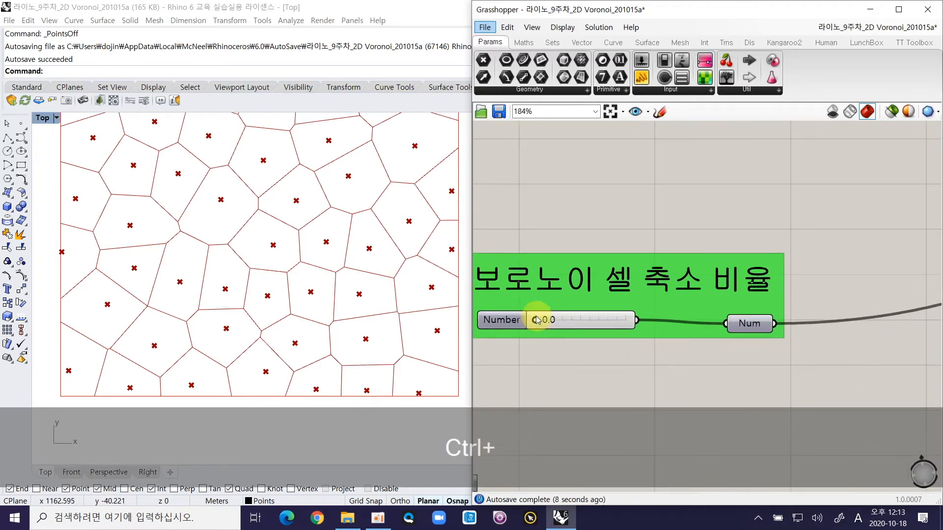
pyautogui.moveTo(536, 322); pyautogui.dragTo(543, 322)
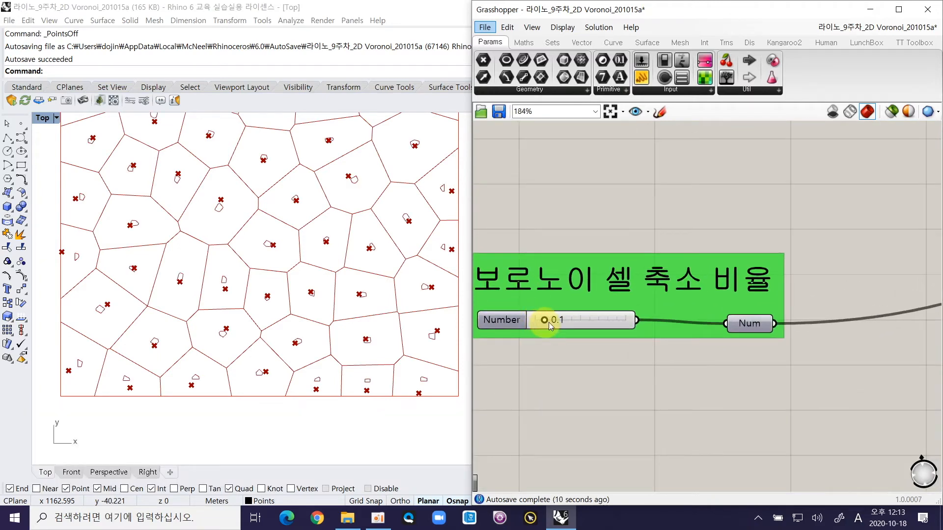
pyautogui.keyDown('ctrl'); pyautogui.scroll(-3, 589, 306); pyautogui.keyUp('ctrl')
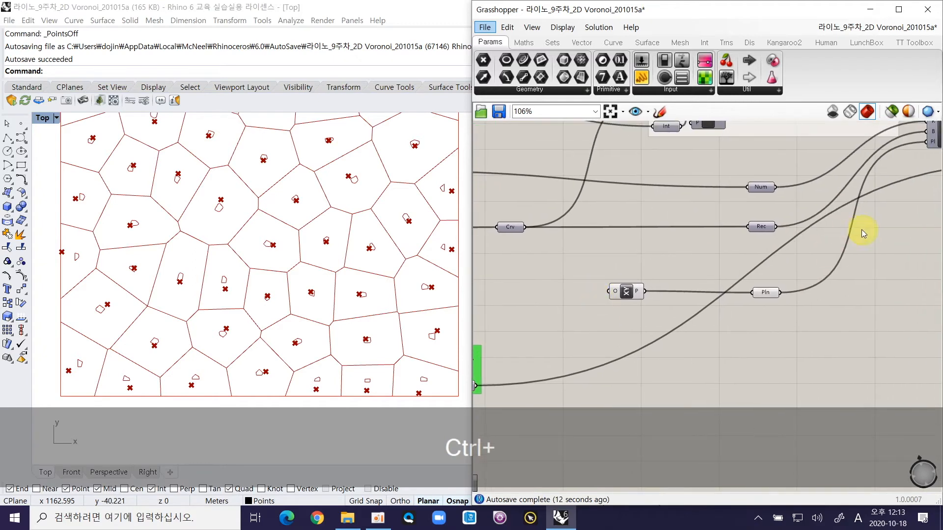
pyautogui.moveTo(867, 264); pyautogui.dragTo(674, 309, button='right')
pyautogui.moveTo(801, 294); pyautogui.dragTo(604, 303, button='right')
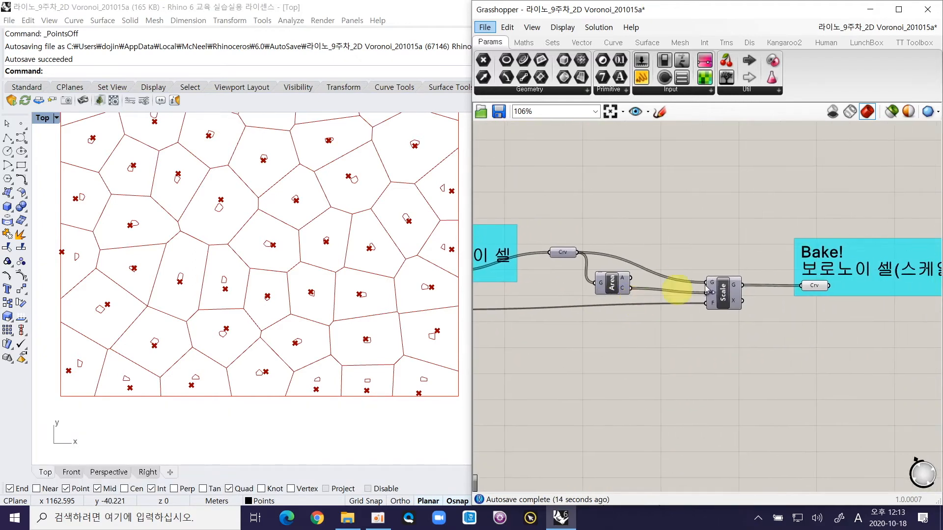
pyautogui.moveTo(627, 377); pyautogui.dragTo(824, 295, button='right')
# Increase the Voronoi cell scale ratio until only narrow gaps remain between the scaled cells
pyautogui.keyDown('ctrl'); pyautogui.moveTo(555, 297); pyautogui.dragTo(564, 196, button='right'); pyautogui.keyUp('ctrl')
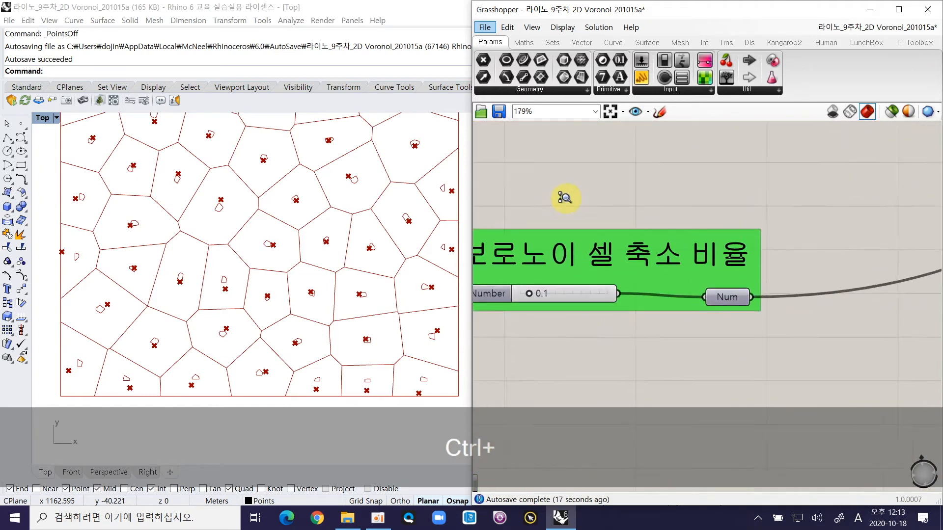
pyautogui.moveTo(537, 292); pyautogui.dragTo(593, 296)
pyautogui.keyDown('ctrl'); pyautogui.moveTo(591, 251); pyautogui.dragTo(606, 307, button='right'); pyautogui.keyUp('ctrl')
pyautogui.moveTo(810, 184); pyautogui.dragTo(587, 280, button='right')
pyautogui.moveTo(894, 189); pyautogui.dragTo(623, 251, button='right')
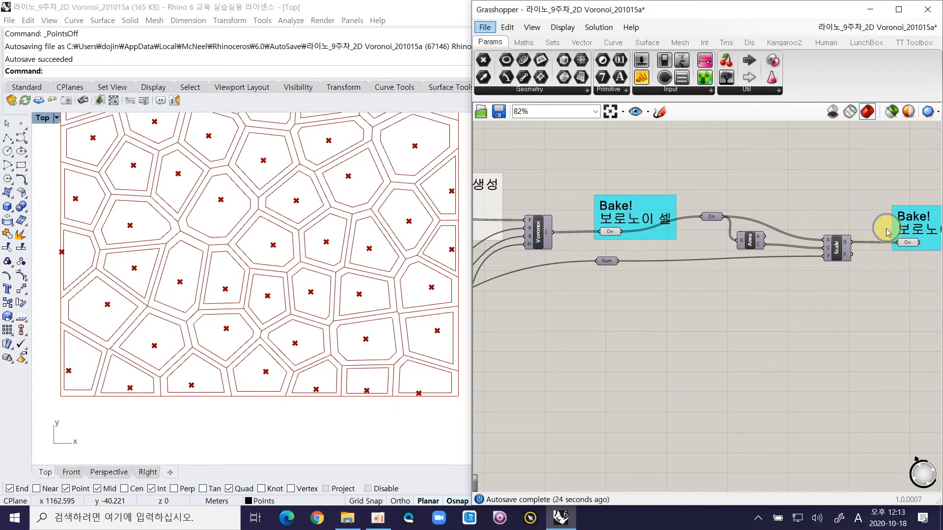
# Bake the scaled Voronoi cell curves with the default attributes
pyautogui.moveTo(887, 232); pyautogui.dragTo(748, 219, button='right')
pyautogui.rightClick(770, 228)
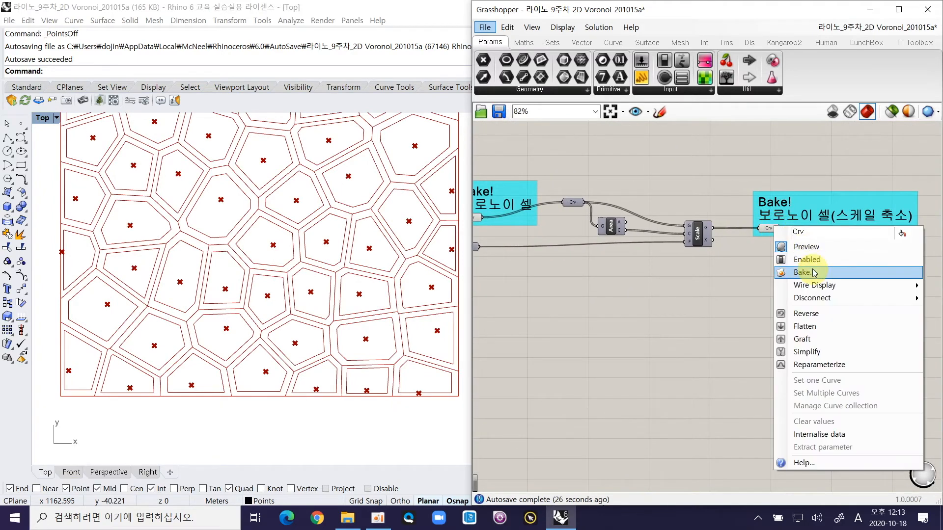
pyautogui.click(810, 272)
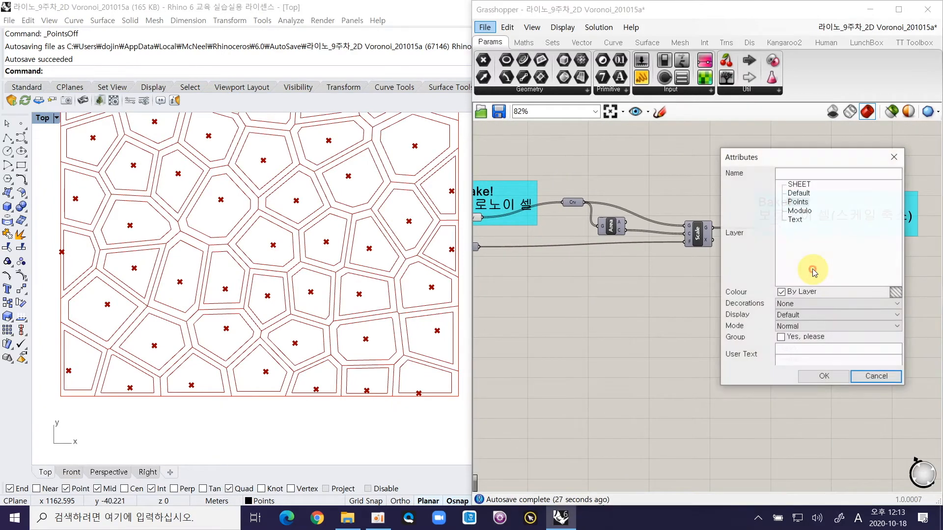
pyautogui.click(823, 376)
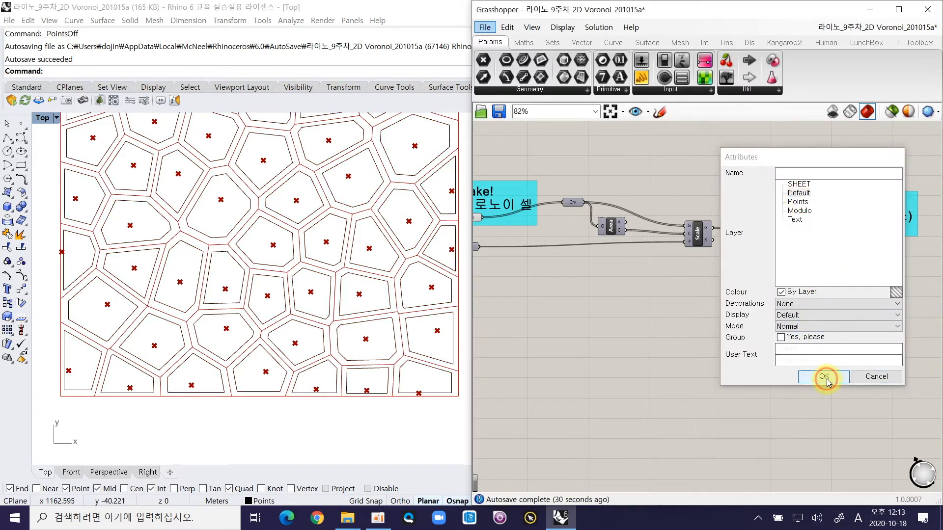
# Select the newly baked curves and move them from the middle frame's lower-right corner to the same corner of the empty square below
pyautogui.keyDown('ctrl'); pyautogui.moveTo(390, 357); pyautogui.dragTo(309, 302, button='right'); pyautogui.keyUp('ctrl')
pyautogui.write('SLL')
pyautogui.press('space')
pyautogui.write('M')
pyautogui.press('space')
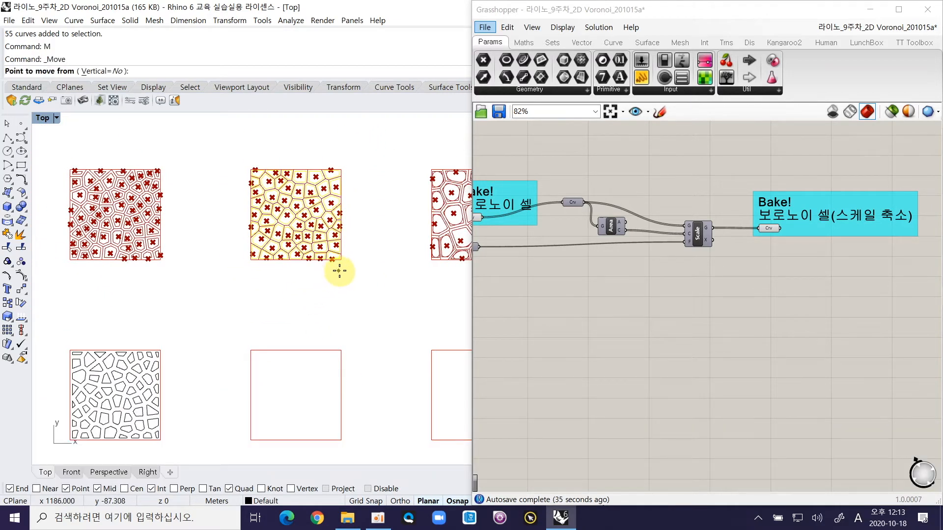
pyautogui.click(341, 260)
pyautogui.click(340, 441)
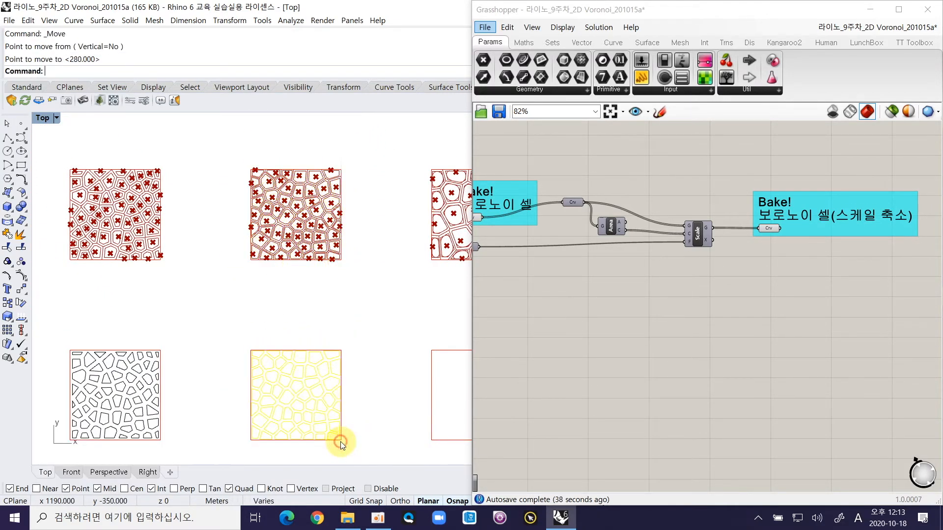
# Examine the moved scaled cells and the widths of the gaps between them up close
pyautogui.moveTo(338, 436); pyautogui.dragTo(338, 381, button='right')
pyautogui.keyDown('ctrl'); pyautogui.moveTo(255, 361); pyautogui.dragTo(194, 368, button='right'); pyautogui.keyUp('ctrl')
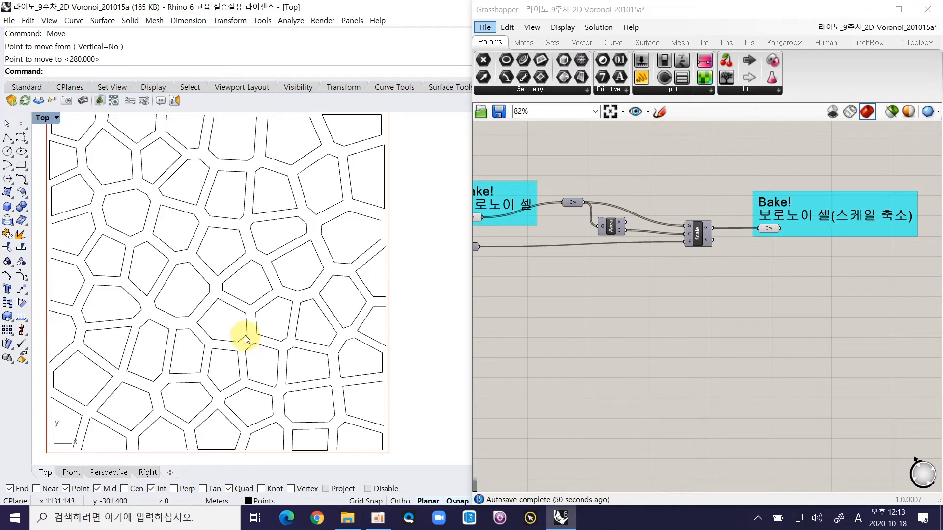
pyautogui.moveTo(212, 319); pyautogui.dragTo(226, 332, button='right')
pyautogui.moveTo(227, 393); pyautogui.dragTo(228, 381, button='right')
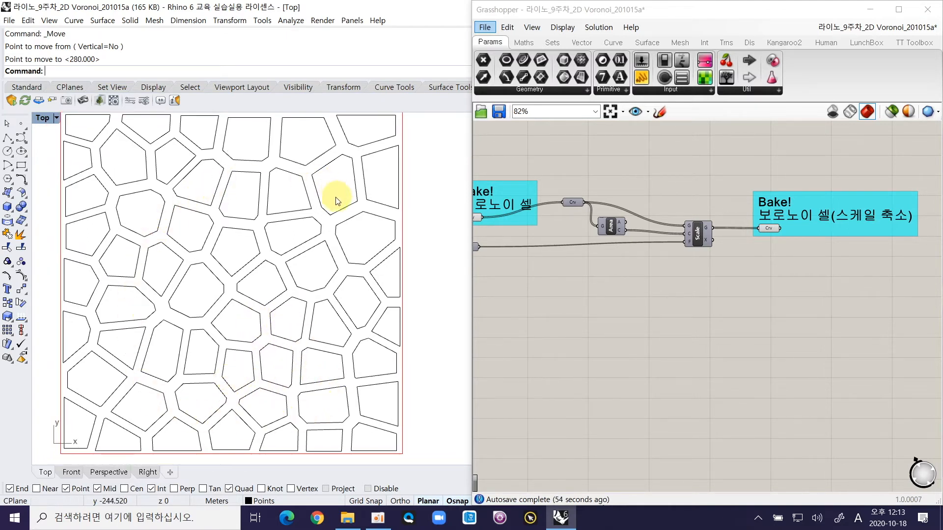
pyautogui.keyDown('ctrl'); pyautogui.moveTo(229, 294); pyautogui.dragTo(247, 228, button='right'); pyautogui.keyUp('ctrl')
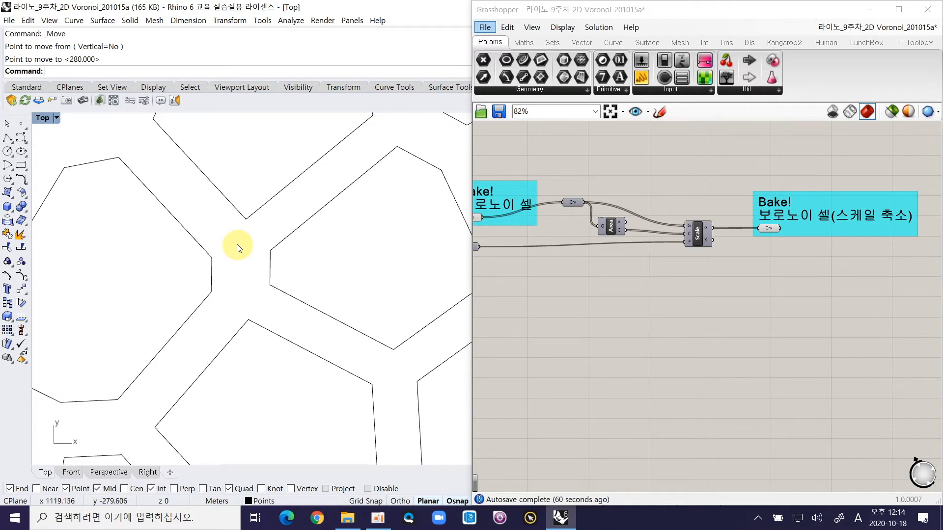
pyautogui.press('F11')
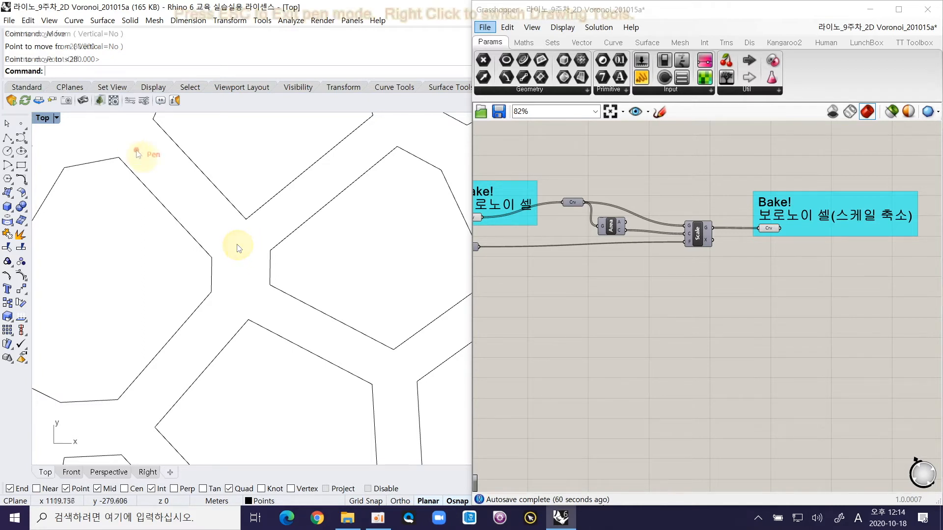
pyautogui.moveTo(236, 242)
pyautogui.mouseDown()
pyautogui.moveTo(236, 283)
pyautogui.moveTo(176, 367)
pyautogui.mouseUp()
pyautogui.moveTo(245, 296); pyautogui.dragTo(291, 319)
pyautogui.moveTo(212, 275); pyautogui.dragTo(275, 273)
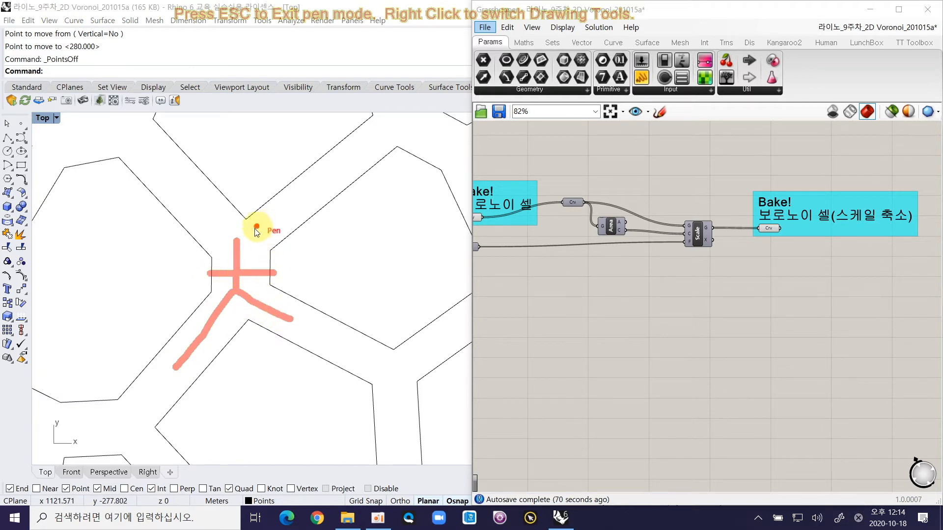
pyautogui.moveTo(149, 157)
pyautogui.mouseDown()
pyautogui.moveTo(238, 240)
pyautogui.moveTo(279, 217)
pyautogui.mouseUp()
pyautogui.moveTo(347, 168); pyautogui.dragTo(383, 143)
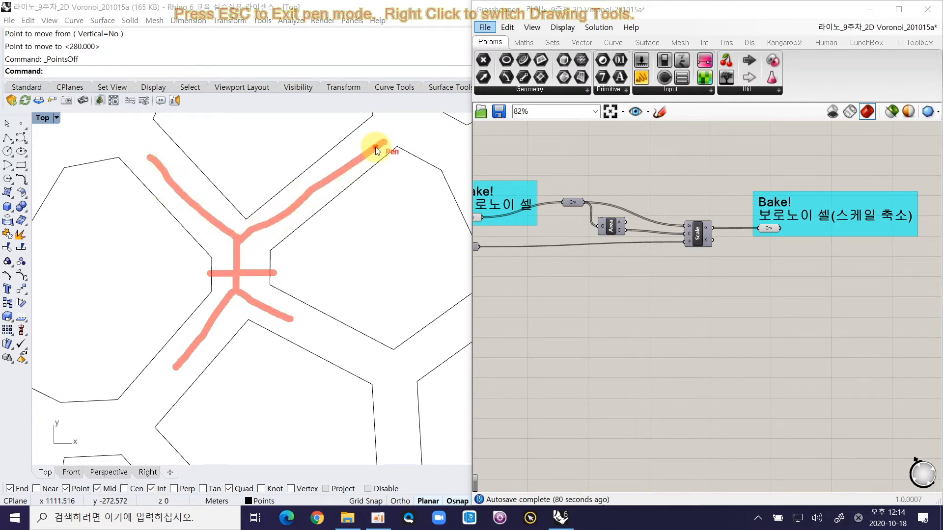
pyautogui.moveTo(319, 183); pyautogui.dragTo(315, 170)
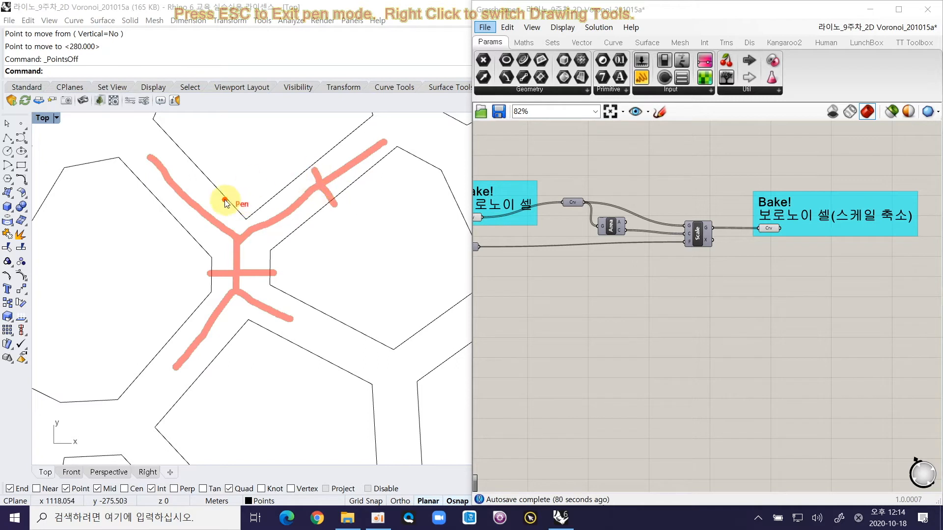
pyautogui.moveTo(203, 204)
pyautogui.mouseDown()
pyautogui.moveTo(218, 196)
pyautogui.moveTo(168, 228)
pyautogui.mouseUp()
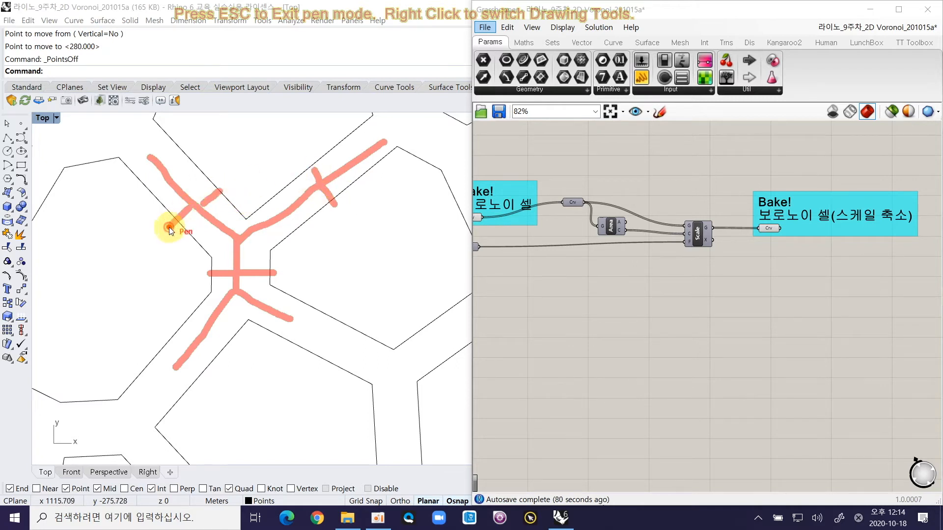
pyautogui.moveTo(236, 199); pyautogui.dragTo(178, 242)
pyautogui.moveTo(272, 192); pyautogui.dragTo(314, 241)
pyautogui.moveTo(221, 268)
pyautogui.mouseDown()
pyautogui.moveTo(274, 268)
pyautogui.moveTo(221, 268)
pyautogui.mouseUp()
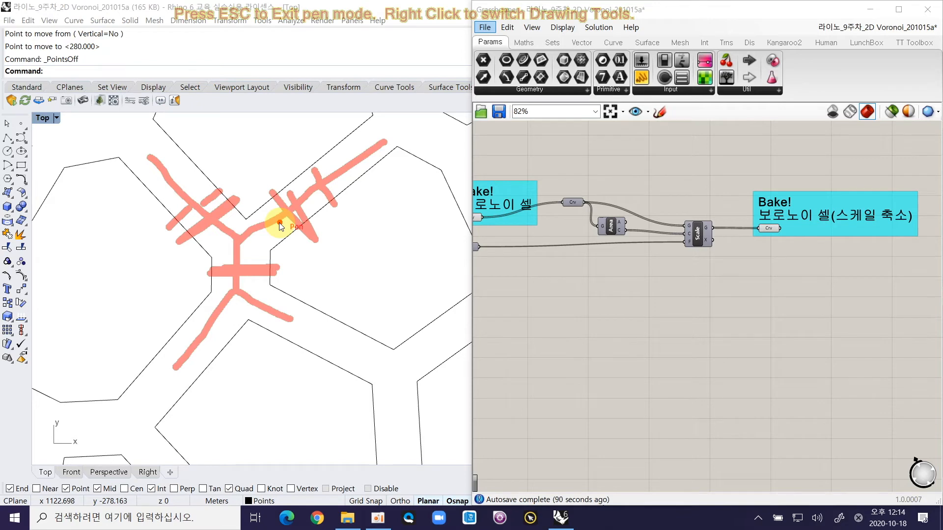
pyautogui.press('Escape')
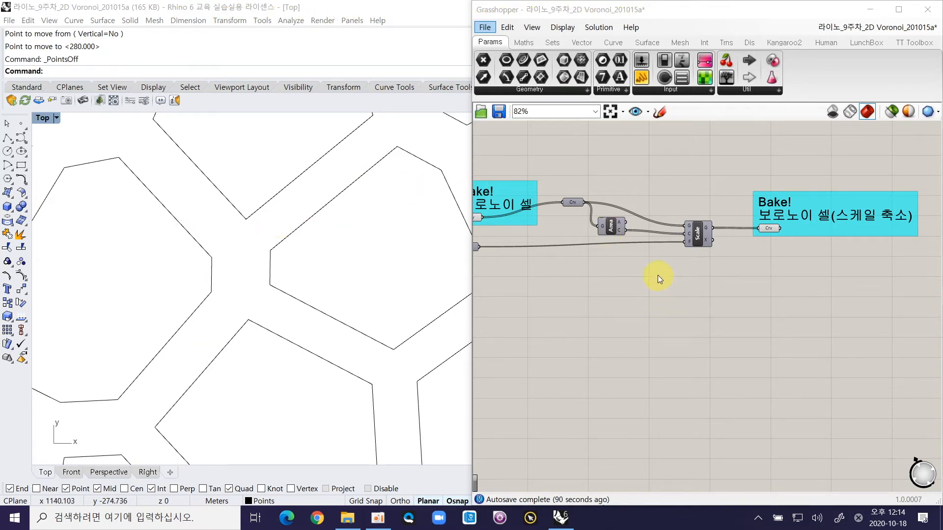
# Examine the preview and input parameters of the "5) 2D Voronoi+Random points+Scale+Fillet" definition
pyautogui.keyDown('ctrl'); pyautogui.rightClick(663, 310); pyautogui.keyUp('ctrl')
pyautogui.click(573, 287)
pyautogui.keyDown('ctrl'); pyautogui.moveTo(431, 297); pyautogui.dragTo(240, 230, button='right'); pyautogui.keyUp('ctrl')
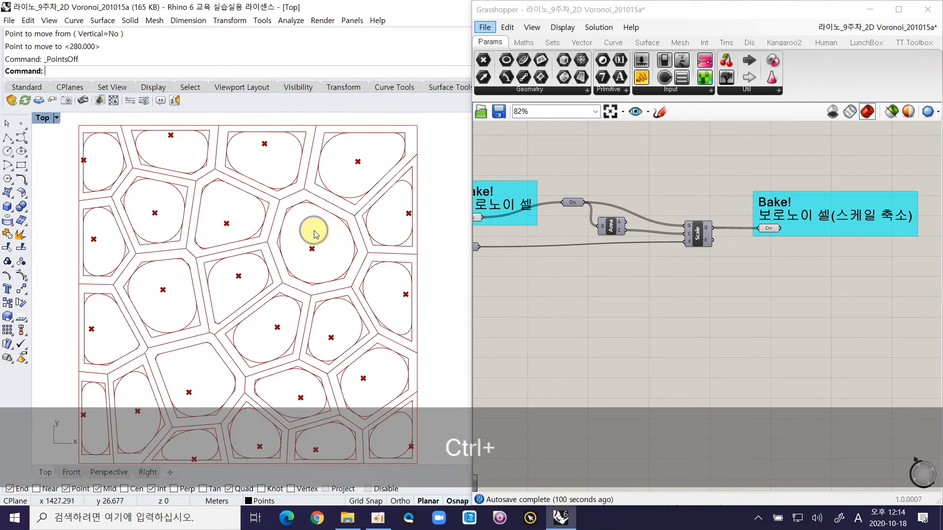
pyautogui.keyDown('ctrl'); pyautogui.moveTo(315, 234); pyautogui.dragTo(314, 238, button='right'); pyautogui.keyUp('ctrl')
pyautogui.moveTo(568, 288); pyautogui.dragTo(701, 292, button='right')
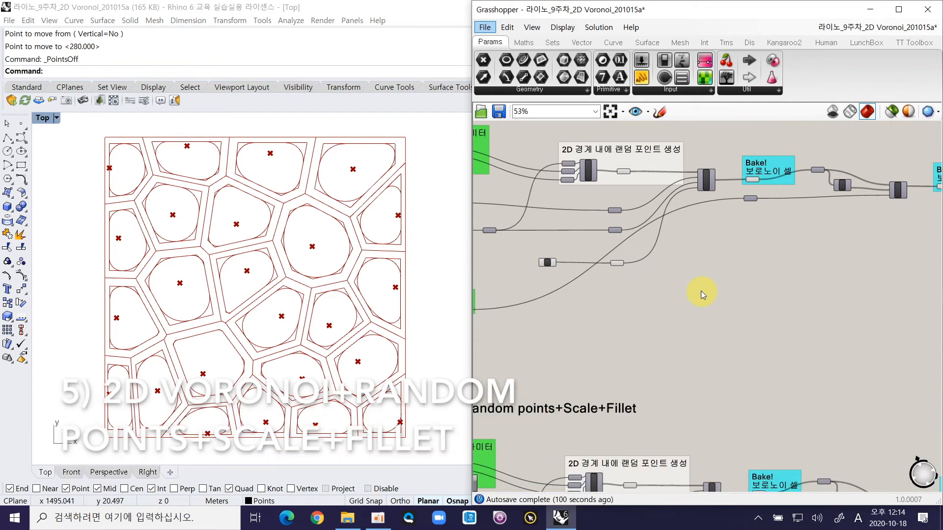
pyautogui.moveTo(620, 332); pyautogui.dragTo(663, 309, button='right')
pyautogui.moveTo(596, 315)
pyautogui.mouseDown(button='right')
pyautogui.moveTo(665, 275)
pyautogui.moveTo(617, 219)
pyautogui.mouseUp(button='right')
pyautogui.moveTo(633, 280); pyautogui.dragTo(626, 209, button='right')
pyautogui.moveTo(679, 270); pyautogui.dragTo(741, 180, button='right')
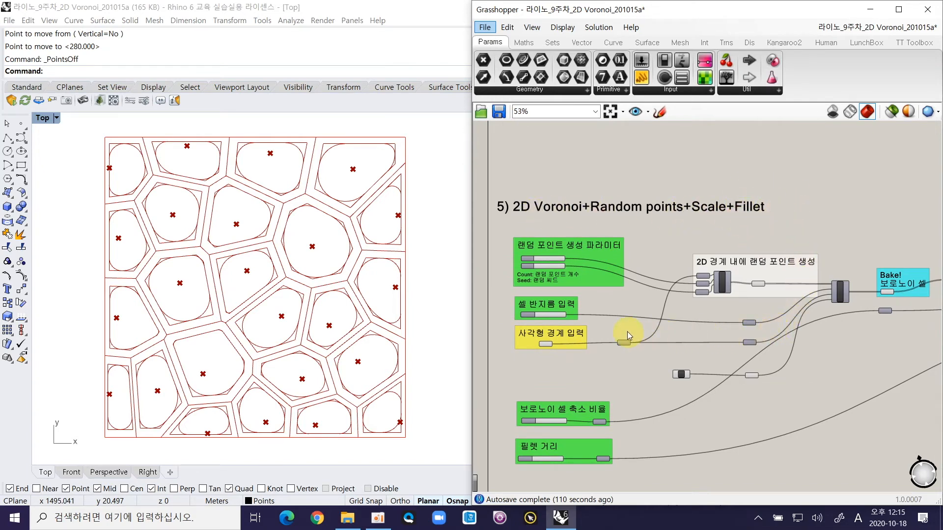
pyautogui.scroll(2, 627, 331)
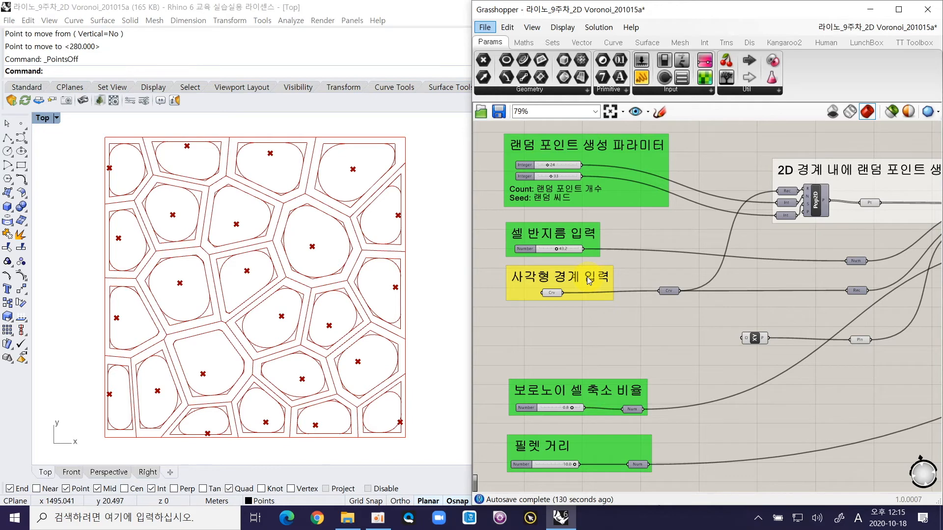
# Change the random point seed in the fillet definition to generate a different Voronoi cell layout
pyautogui.moveTo(582, 206); pyautogui.dragTo(552, 207, button='right')
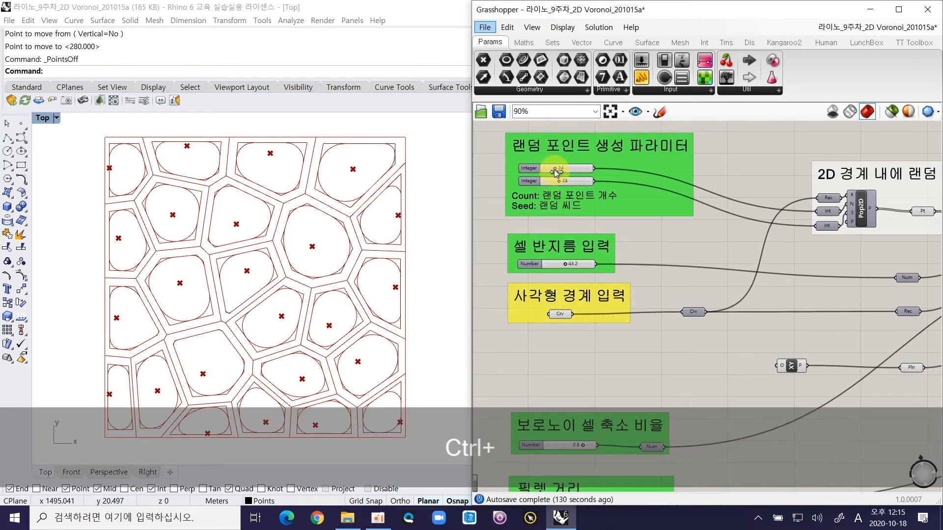
pyautogui.keyDown('ctrl'); pyautogui.moveTo(555, 173); pyautogui.dragTo(556, 189, button='right'); pyautogui.keyUp('ctrl')
pyautogui.moveTo(555, 186); pyautogui.dragTo(555, 188)
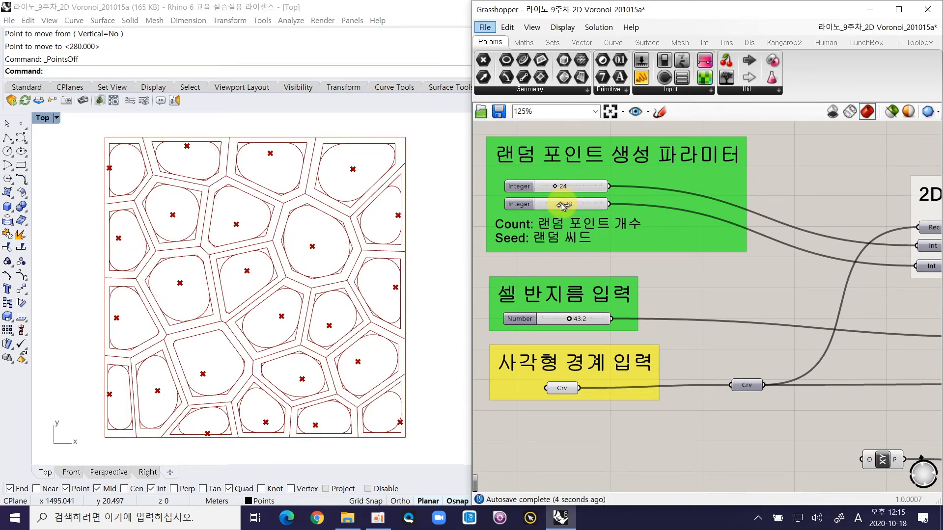
pyautogui.moveTo(561, 204); pyautogui.dragTo(562, 203)
# Set the cell radius to 33.6 and highlight the rectangular boundary input curve in the preview
pyautogui.moveTo(559, 255); pyautogui.dragTo(568, 143, button='right')
pyautogui.keyDown('ctrl'); pyautogui.scroll(3, 584, 248); pyautogui.keyUp('ctrl')
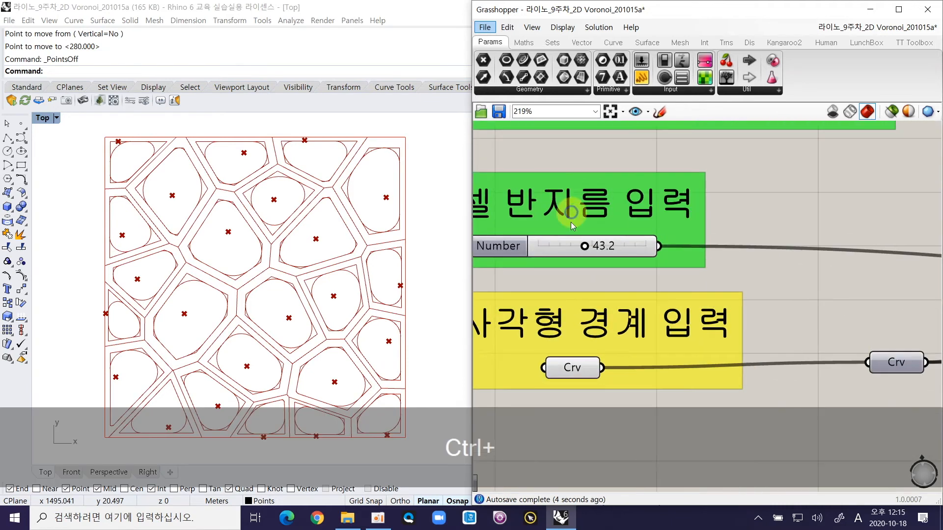
pyautogui.moveTo(584, 247)
pyautogui.mouseDown()
pyautogui.moveTo(548, 247)
pyautogui.moveTo(571, 251)
pyautogui.mouseUp()
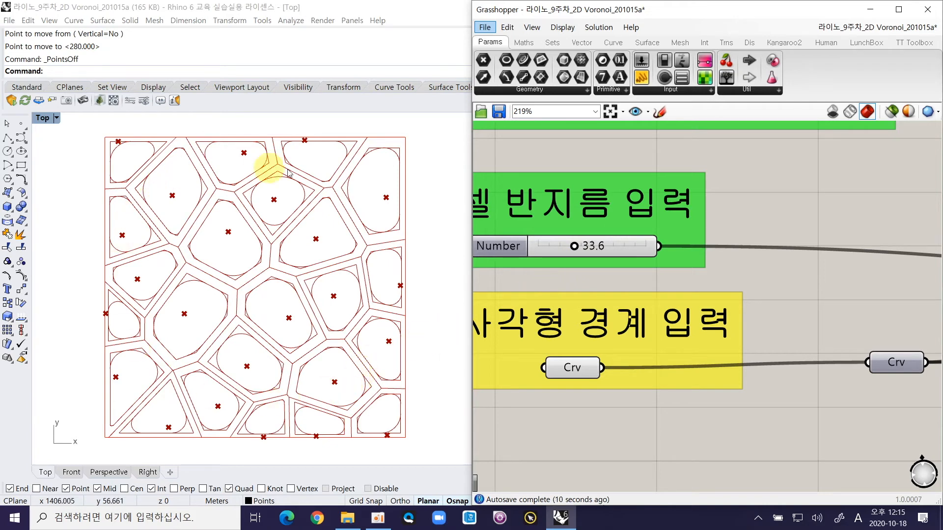
pyautogui.moveTo(486, 260); pyautogui.dragTo(515, 190, button='right')
pyautogui.click(594, 297)
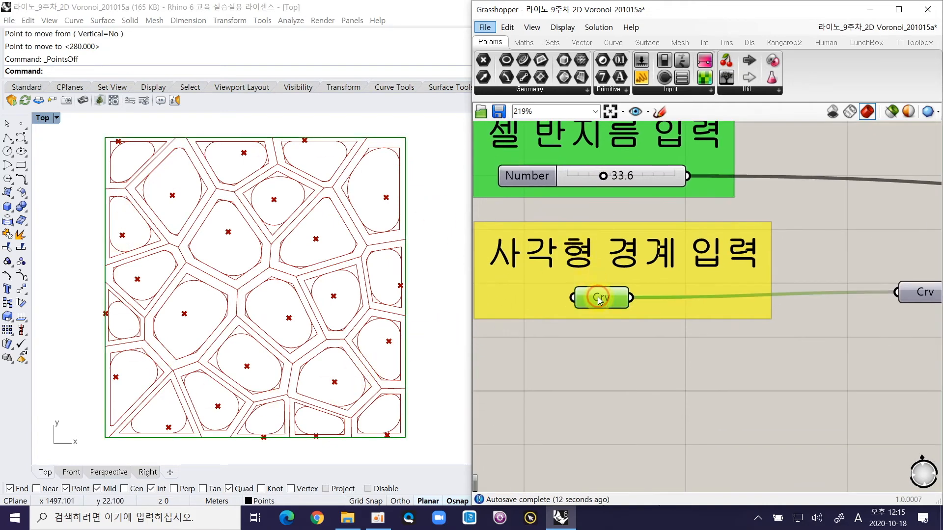
# Set the fillet distance of the scaled Voronoi cells to 9.3
pyautogui.scroll(-3, 559, 399)
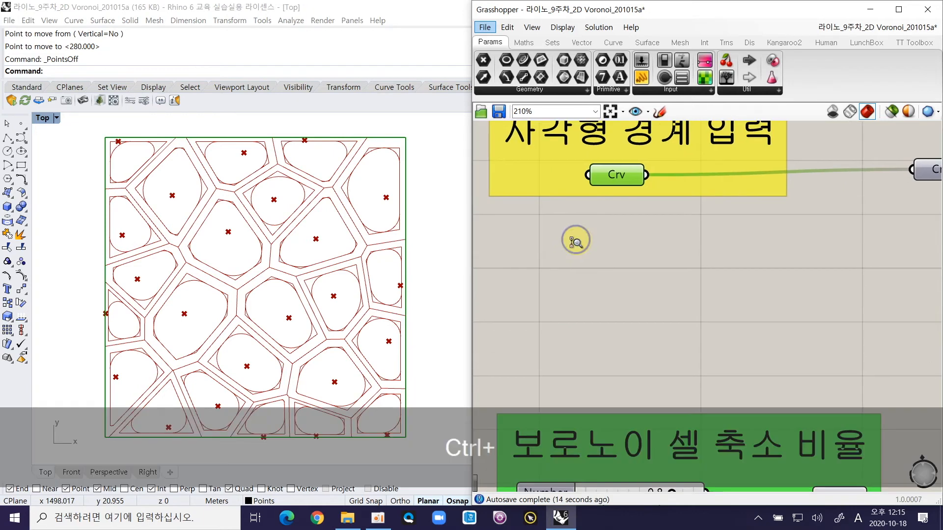
pyautogui.scroll(3, 583, 320)
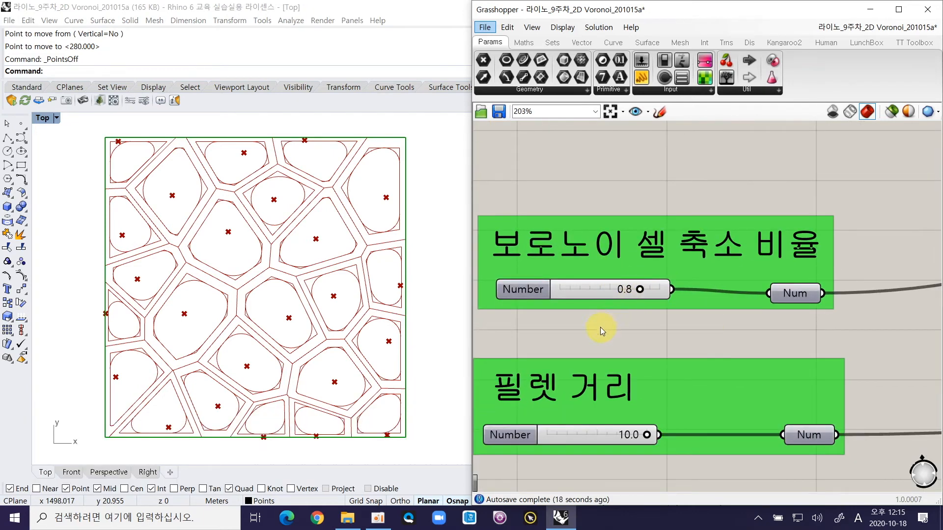
pyautogui.scroll(4, 599, 301)
pyautogui.moveTo(674, 314); pyautogui.dragTo(679, 315, button='right')
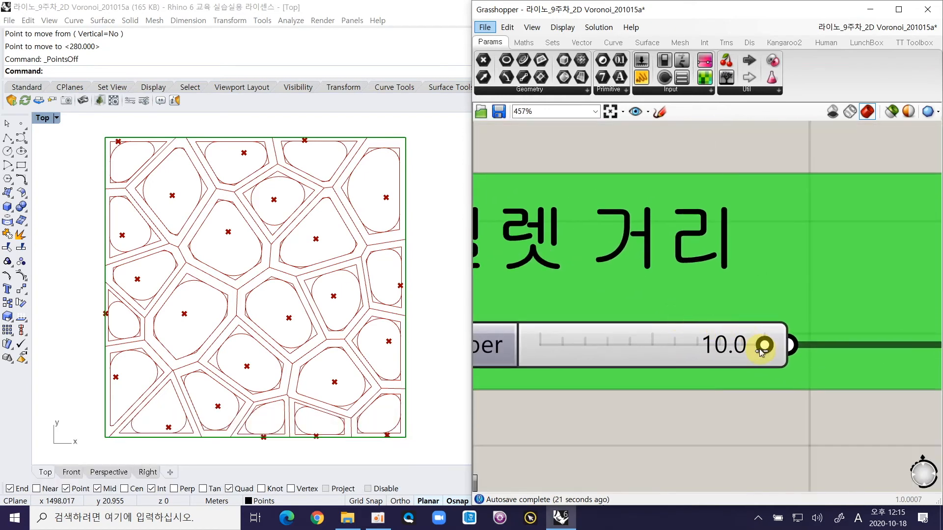
pyautogui.moveTo(763, 345); pyautogui.dragTo(749, 345)
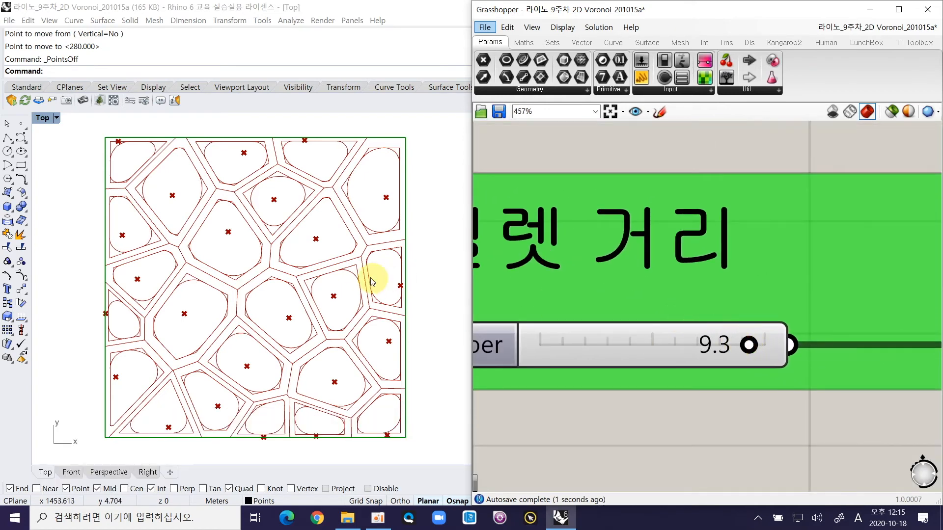
# Compare the cell corners up close at a fillet distance of 0.0 and set the distance to 9.7
pyautogui.keyDown('ctrl'); pyautogui.scroll(5, 260, 320); pyautogui.keyUp('ctrl')
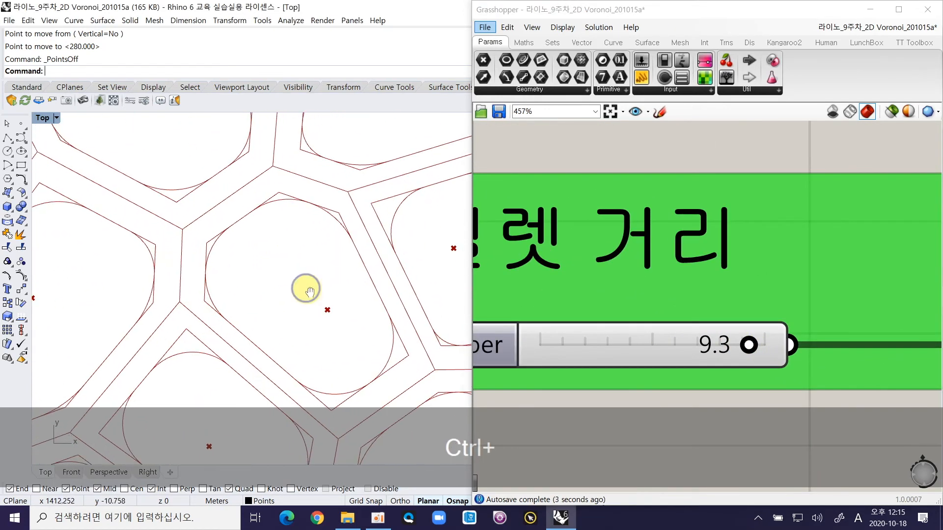
pyautogui.keyDown('ctrl'); pyautogui.scroll(2, 249, 296); pyautogui.keyUp('ctrl')
pyautogui.moveTo(749, 345); pyautogui.dragTo(540, 351)
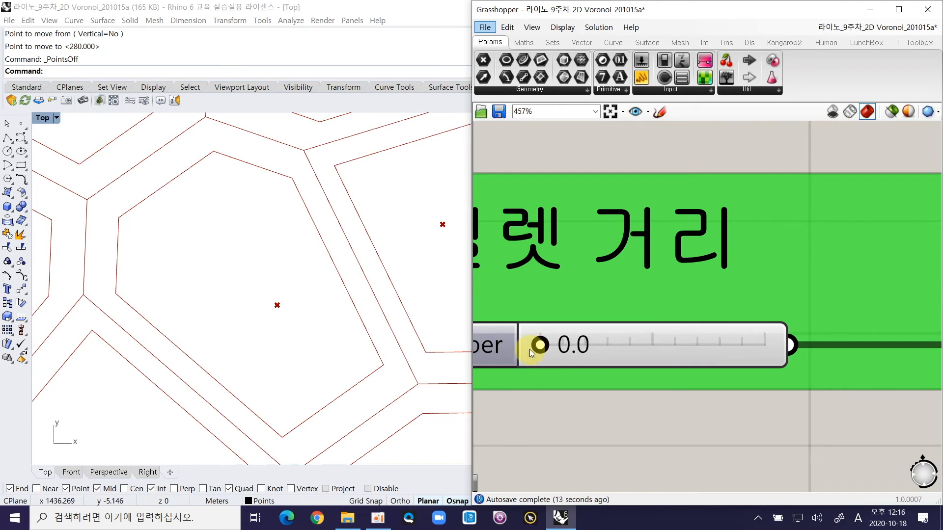
pyautogui.moveTo(539, 349); pyautogui.dragTo(739, 347)
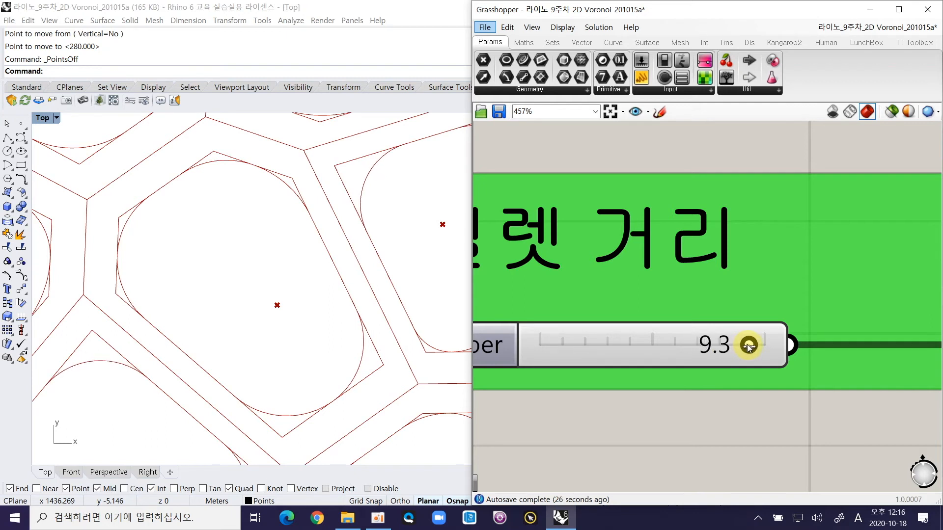
pyautogui.moveTo(753, 346); pyautogui.dragTo(758, 345)
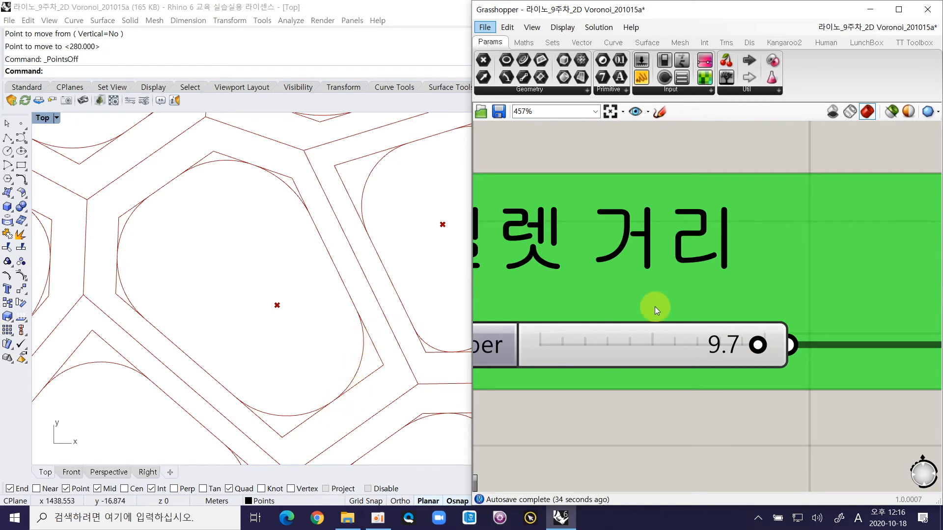
# Examine the plain Voronoi cell output and the scaled cell output by highlighting each in the preview
pyautogui.keyDown('ctrl'); pyautogui.moveTo(643, 297); pyautogui.dragTo(604, 343, button='right'); pyautogui.keyUp('ctrl')
pyautogui.keyDown('ctrl'); pyautogui.moveTo(608, 308); pyautogui.dragTo(614, 349, button='right'); pyautogui.keyUp('ctrl')
pyautogui.keyDown('ctrl'); pyautogui.moveTo(298, 274); pyautogui.dragTo(325, 301, button='right'); pyautogui.keyUp('ctrl')
pyautogui.moveTo(818, 239); pyautogui.dragTo(692, 290, button='right')
pyautogui.moveTo(724, 258); pyautogui.dragTo(681, 233, button='right')
pyautogui.click(667, 228)
pyautogui.moveTo(808, 245); pyautogui.dragTo(624, 266, button='right')
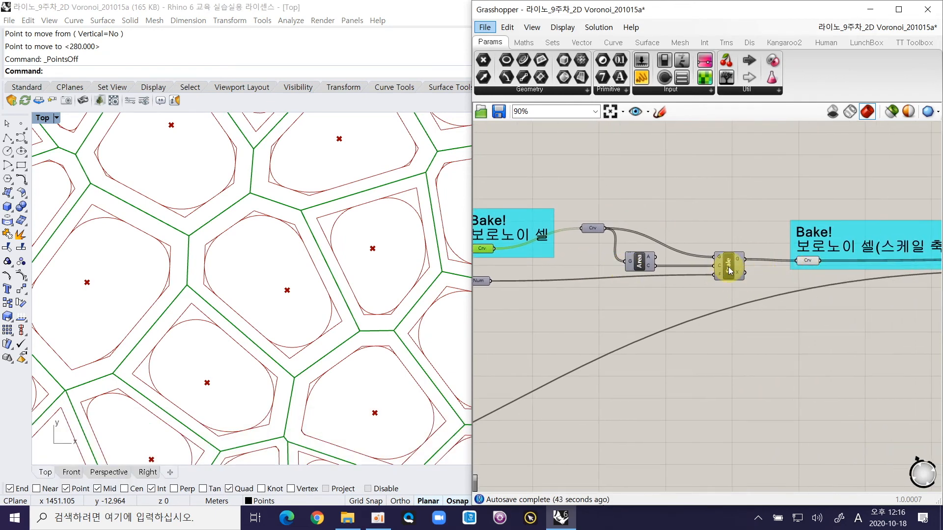
pyautogui.click(807, 259)
pyautogui.moveTo(812, 260); pyautogui.dragTo(607, 270, button='right')
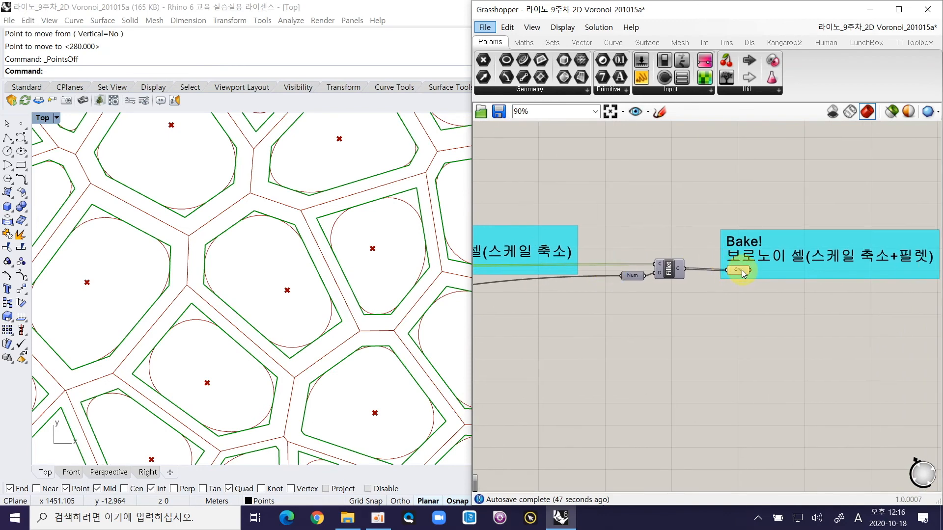
# Bake the scaled and filleted Voronoi cell curves with the default attributes
pyautogui.click(742, 271)
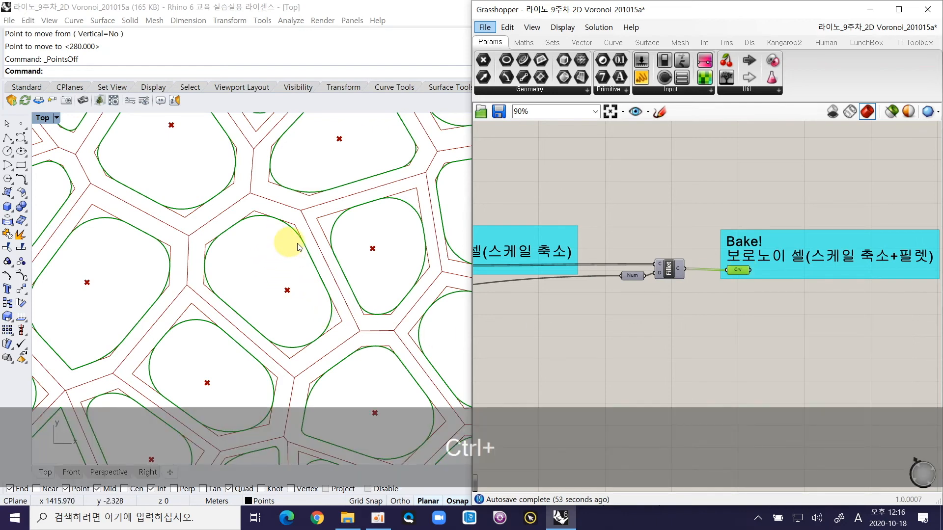
pyautogui.rightClick(736, 270)
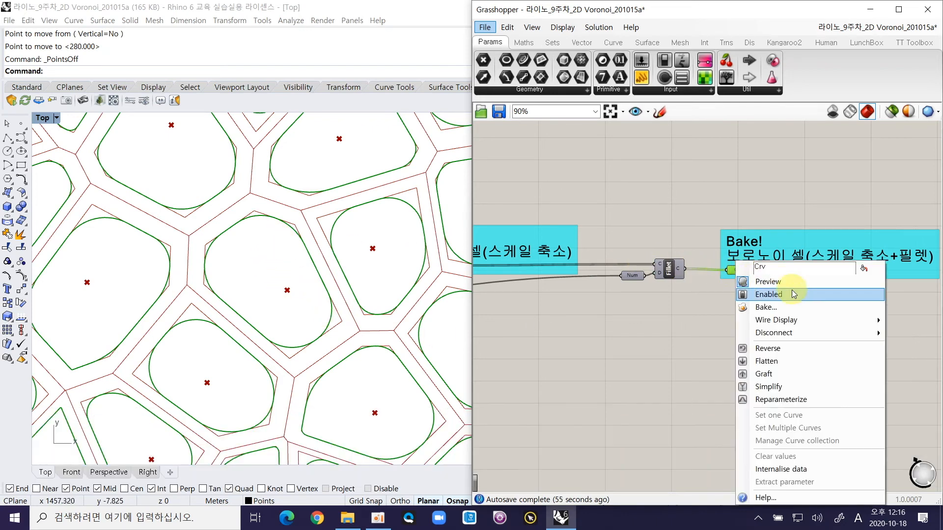
pyautogui.click(794, 303)
pyautogui.click(780, 226)
pyautogui.click(806, 409)
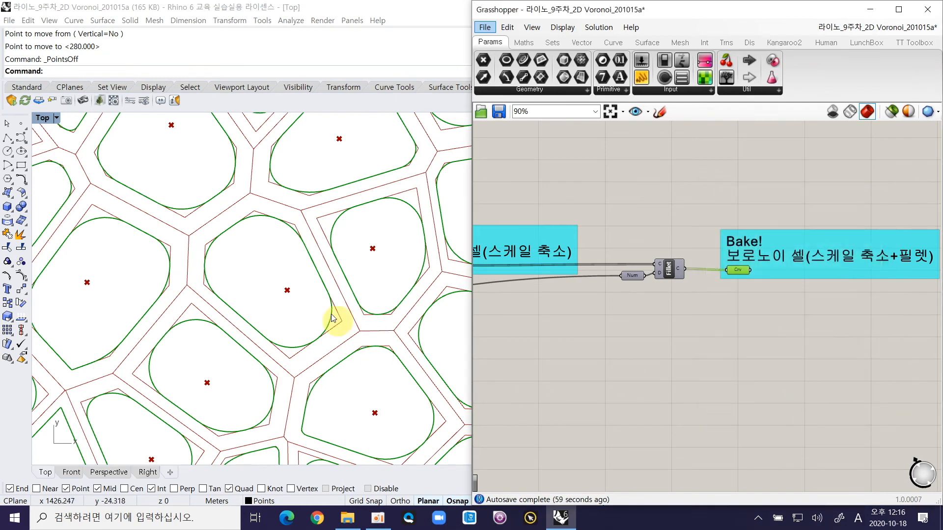
# Select the newly baked filleted curves and move them from their frame's lower-right corner to the same corner of the empty square below
pyautogui.keyDown('ctrl'); pyautogui.scroll(-5, 319, 314); pyautogui.keyUp('ctrl')
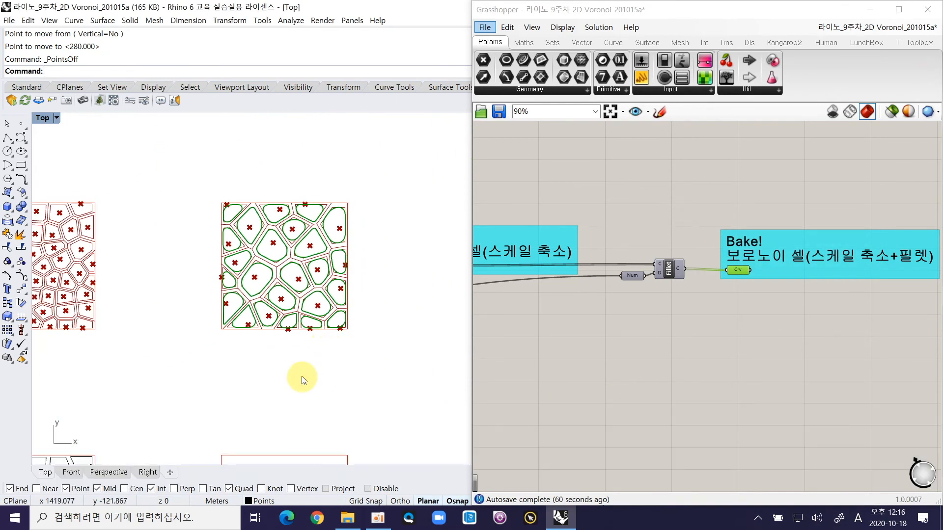
pyautogui.write('L')
pyautogui.press('Return')
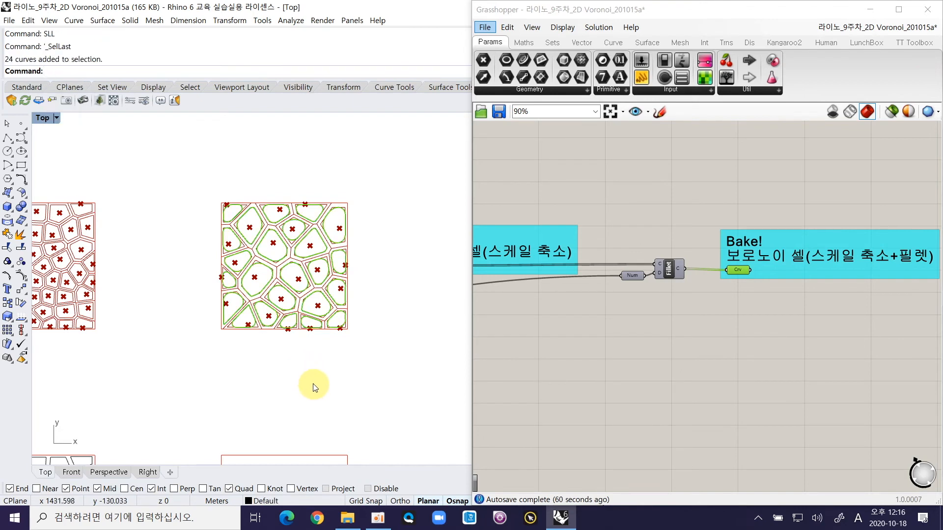
pyautogui.moveTo(312, 385); pyautogui.dragTo(316, 282, button='right')
pyautogui.write('M')
pyautogui.press('Return')
pyautogui.click(351, 226)
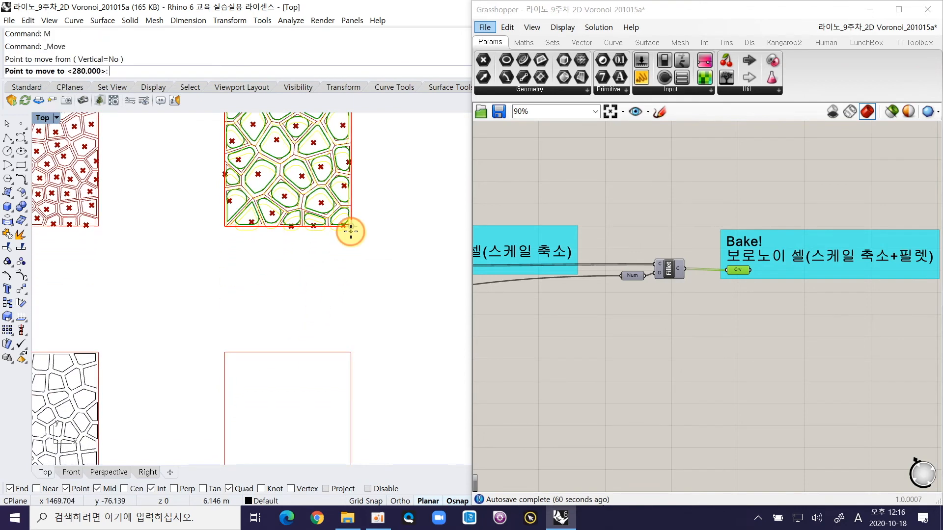
pyautogui.moveTo(362, 378); pyautogui.dragTo(364, 267, button='right')
pyautogui.click(348, 366)
pyautogui.click(326, 397)
# Examine the placed filleted cells and compare them with the scaled and plain Voronoi patterns in the neighbouring squares
pyautogui.keyDown('ctrl'); pyautogui.moveTo(226, 325); pyautogui.dragTo(232, 304, button='right'); pyautogui.keyUp('ctrl')
pyautogui.moveTo(311, 280); pyautogui.dragTo(264, 289, button='right')
pyautogui.keyDown('ctrl'); pyautogui.moveTo(238, 358); pyautogui.dragTo(246, 349, button='right'); pyautogui.keyUp('ctrl')
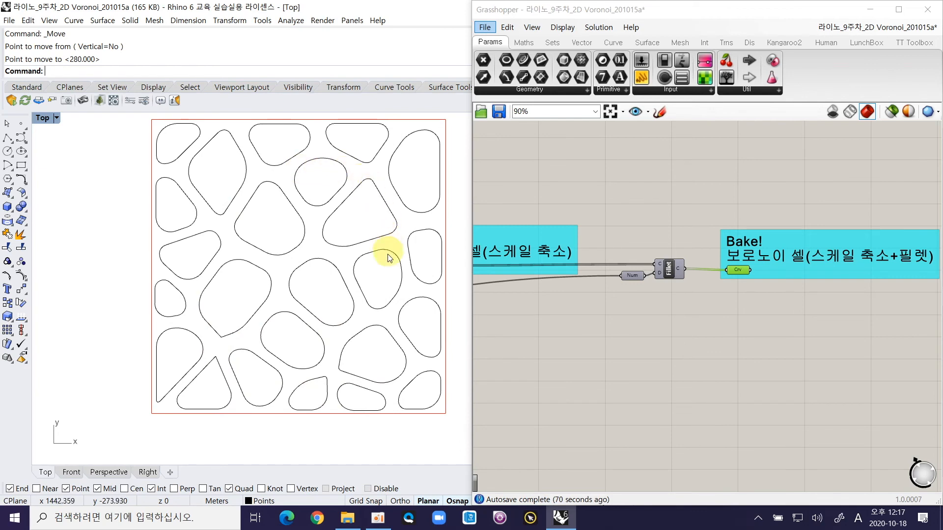
pyautogui.keyDown('ctrl'); pyautogui.moveTo(386, 267); pyautogui.dragTo(387, 295, button='right'); pyautogui.keyUp('ctrl')
pyautogui.moveTo(170, 290); pyautogui.dragTo(348, 275, button='right')
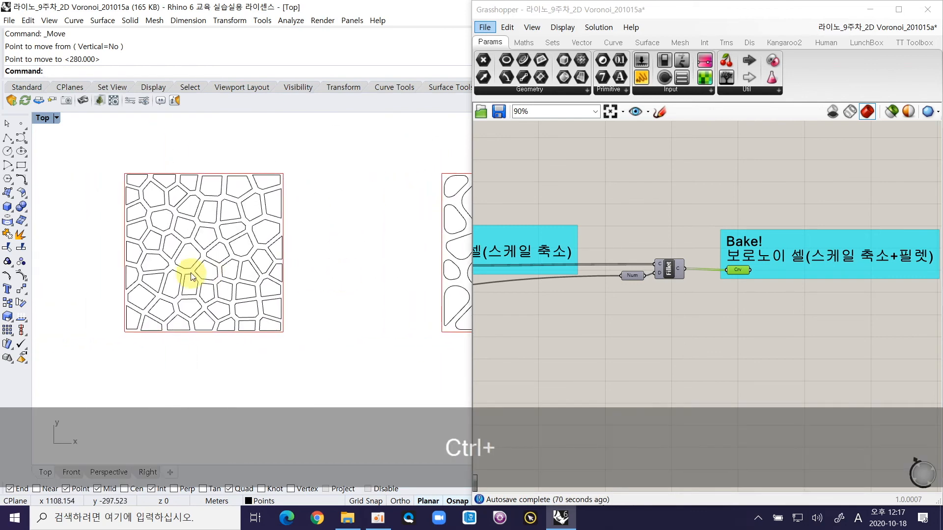
pyautogui.moveTo(192, 273); pyautogui.dragTo(353, 276, button='right')
pyautogui.moveTo(197, 280); pyautogui.dragTo(363, 280, button='right')
pyautogui.moveTo(209, 292); pyautogui.dragTo(255, 308, button='right')
pyautogui.keyDown('ctrl'); pyautogui.moveTo(248, 305); pyautogui.dragTo(250, 348, button='right'); pyautogui.keyUp('ctrl')
pyautogui.moveTo(220, 313); pyautogui.dragTo(326, 316, button='right')
pyautogui.keyDown('ctrl'); pyautogui.moveTo(213, 305); pyautogui.dragTo(211, 234, button='right'); pyautogui.keyUp('ctrl')
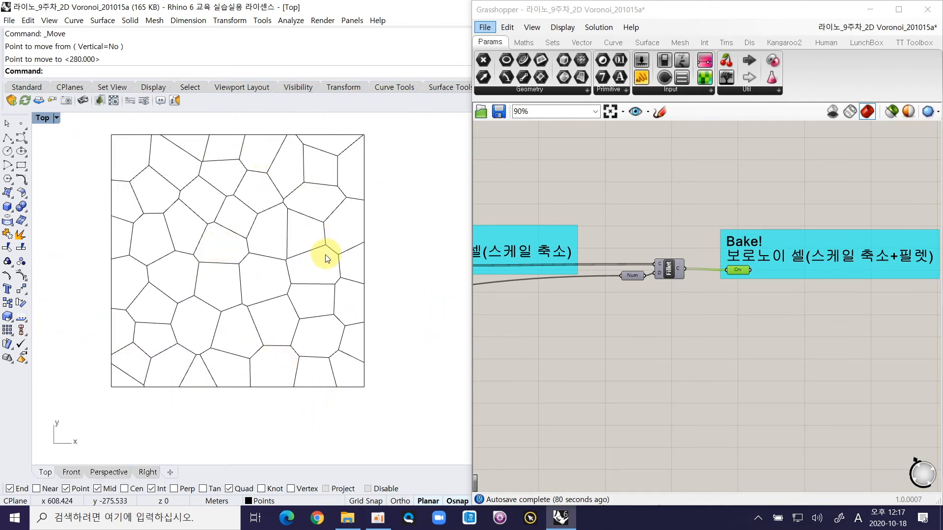
# Compare the baked patterns in the lower row of squares, from the plain Voronoi cells through the scaled cells to the filleted cells
pyautogui.keyDown('ctrl'); pyautogui.moveTo(221, 259); pyautogui.dragTo(234, 286, button='right'); pyautogui.keyUp('ctrl')
pyautogui.moveTo(386, 276); pyautogui.dragTo(165, 280, button='right')
pyautogui.keyDown('ctrl'); pyautogui.moveTo(328, 288); pyautogui.dragTo(338, 263, button='right'); pyautogui.keyUp('ctrl')
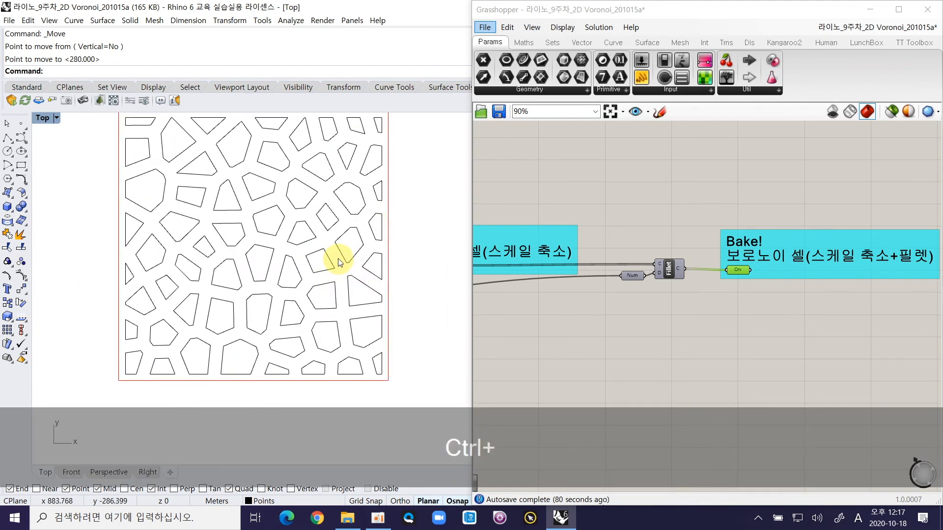
pyautogui.moveTo(299, 311); pyautogui.dragTo(301, 337, button='right')
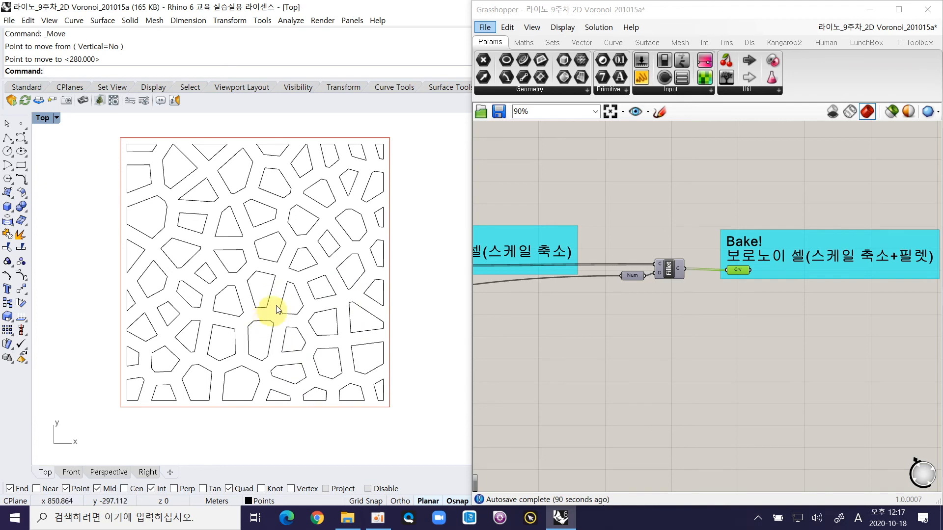
pyautogui.keyDown('ctrl'); pyautogui.moveTo(246, 250); pyautogui.dragTo(262, 277, button='right'); pyautogui.keyUp('ctrl')
pyautogui.moveTo(382, 270); pyautogui.dragTo(278, 260, button='right')
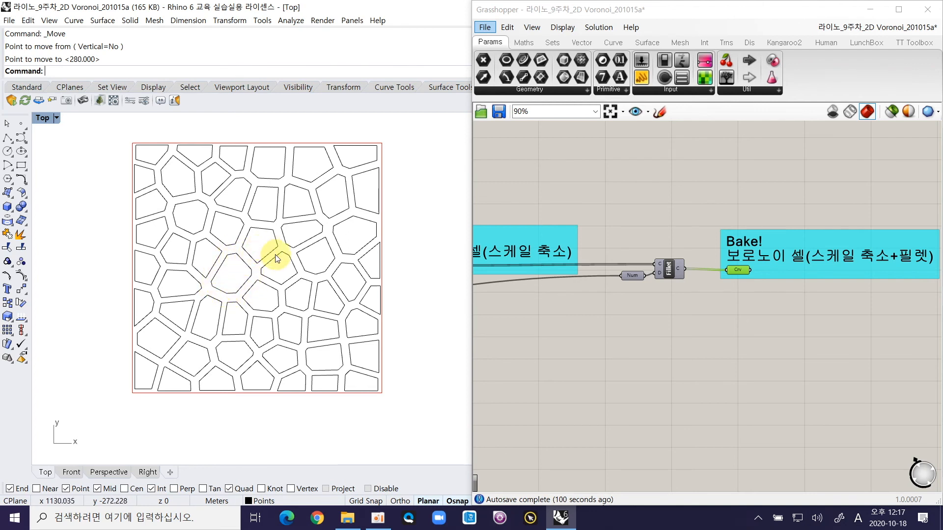
pyautogui.keyDown('shift'); pyautogui.moveTo(396, 256); pyautogui.dragTo(227, 263, button='right'); pyautogui.keyUp('shift')
pyautogui.moveTo(313, 258)
pyautogui.mouseDown(button='right')
pyautogui.moveTo(164, 262)
pyautogui.moveTo(305, 252)
pyautogui.mouseUp(button='right')
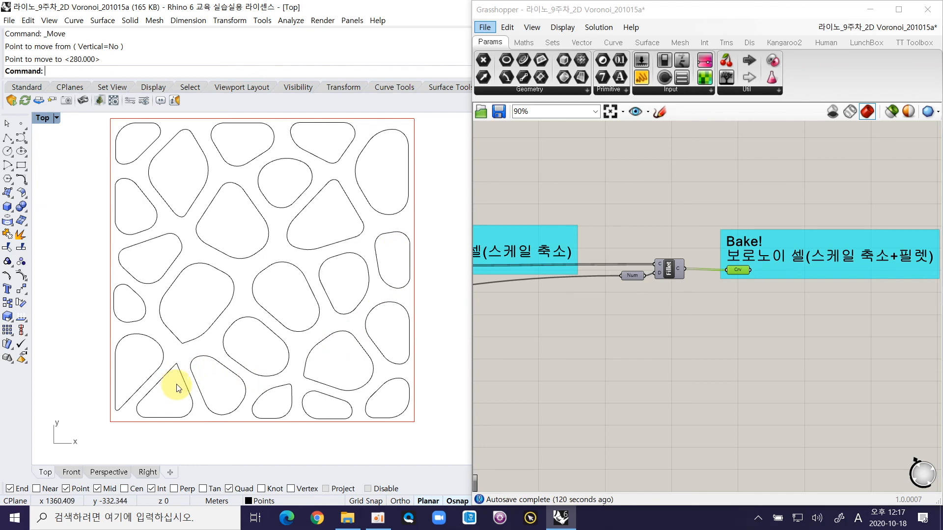
# Examine the fillet at the apex of the triangular cell near the filleted pattern's lower-left corner, and review the whole pattern beneath its source square
pyautogui.keyDown('ctrl'); pyautogui.moveTo(173, 381); pyautogui.dragTo(267, 156, button='right'); pyautogui.keyUp('ctrl')
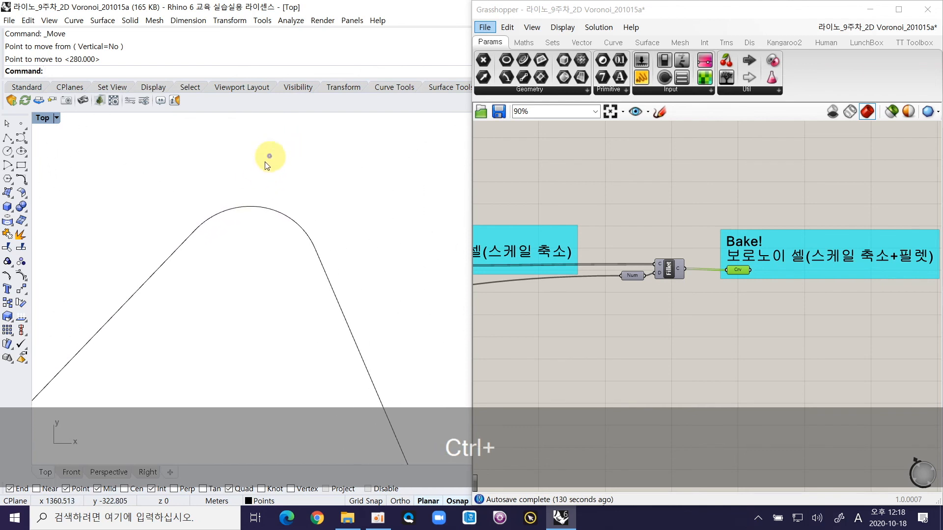
pyautogui.press('F11')
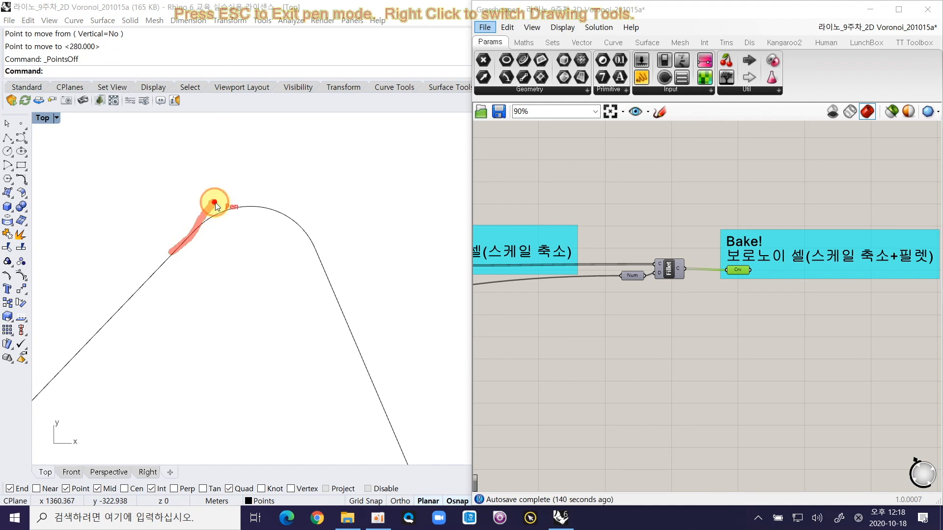
pyautogui.moveTo(234, 204)
pyautogui.mouseDown()
pyautogui.moveTo(305, 212)
pyautogui.moveTo(320, 262)
pyautogui.mouseUp()
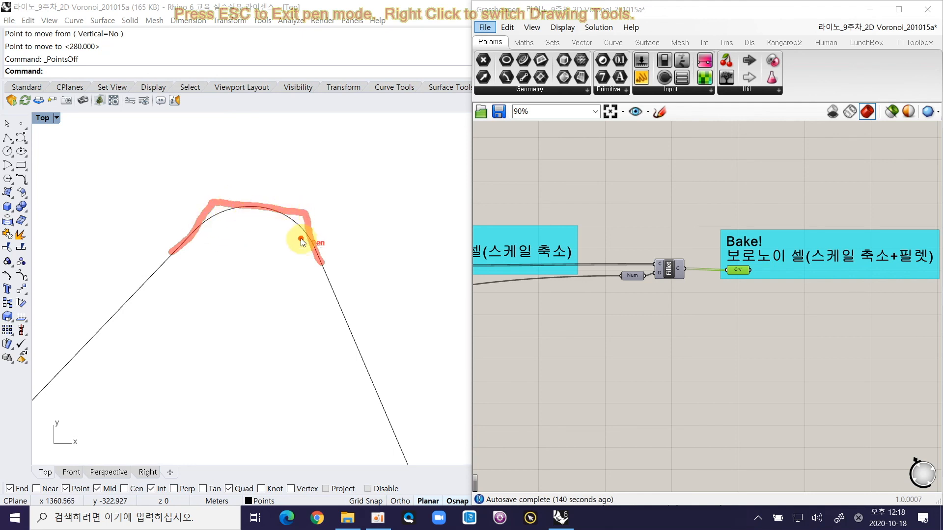
pyautogui.press('Escape')
pyautogui.keyDown('ctrl'); pyautogui.moveTo(297, 212); pyautogui.dragTo(304, 400, button='right'); pyautogui.keyUp('ctrl')
pyautogui.keyDown('ctrl'); pyautogui.moveTo(288, 278); pyautogui.dragTo(297, 325, button='right'); pyautogui.keyUp('ctrl')
pyautogui.keyDown('ctrl'); pyautogui.moveTo(284, 248); pyautogui.dragTo(291, 299, button='right'); pyautogui.keyUp('ctrl')
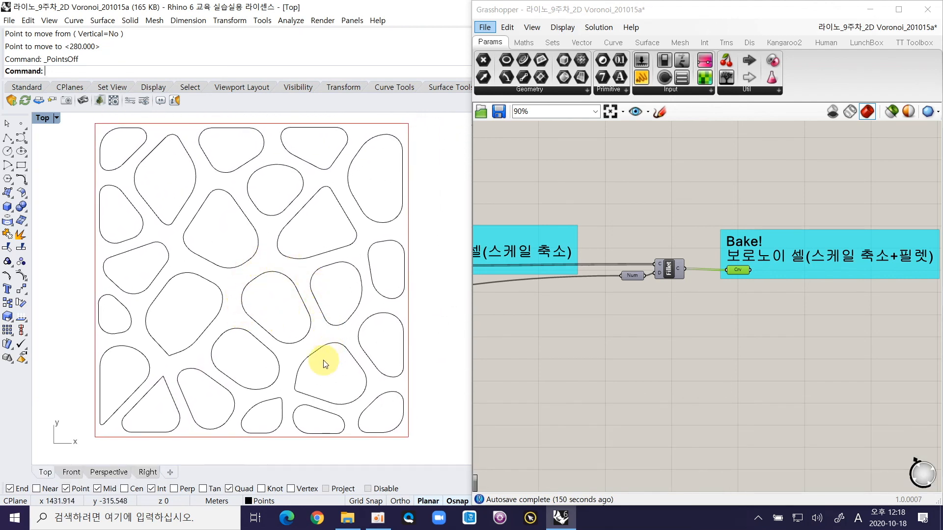
pyautogui.keyDown('ctrl'); pyautogui.moveTo(284, 311); pyautogui.dragTo(296, 413, button='right'); pyautogui.keyUp('ctrl')
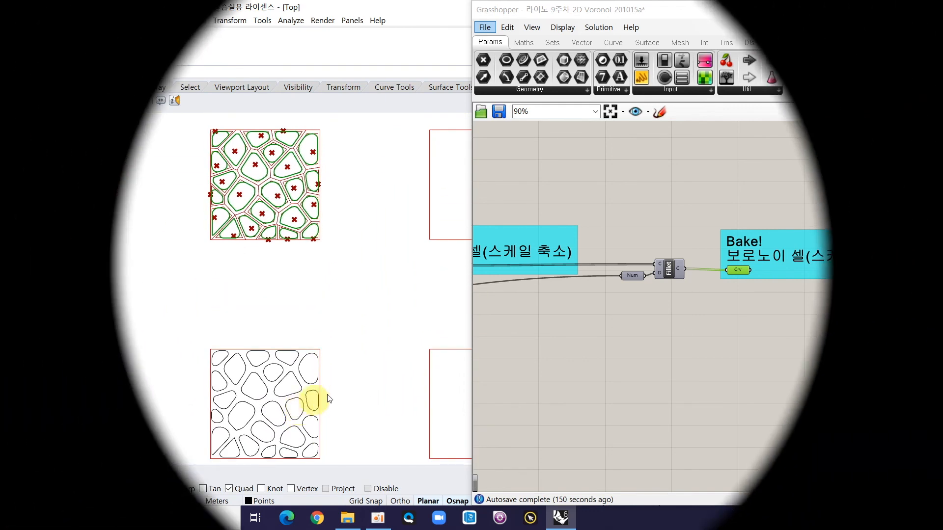